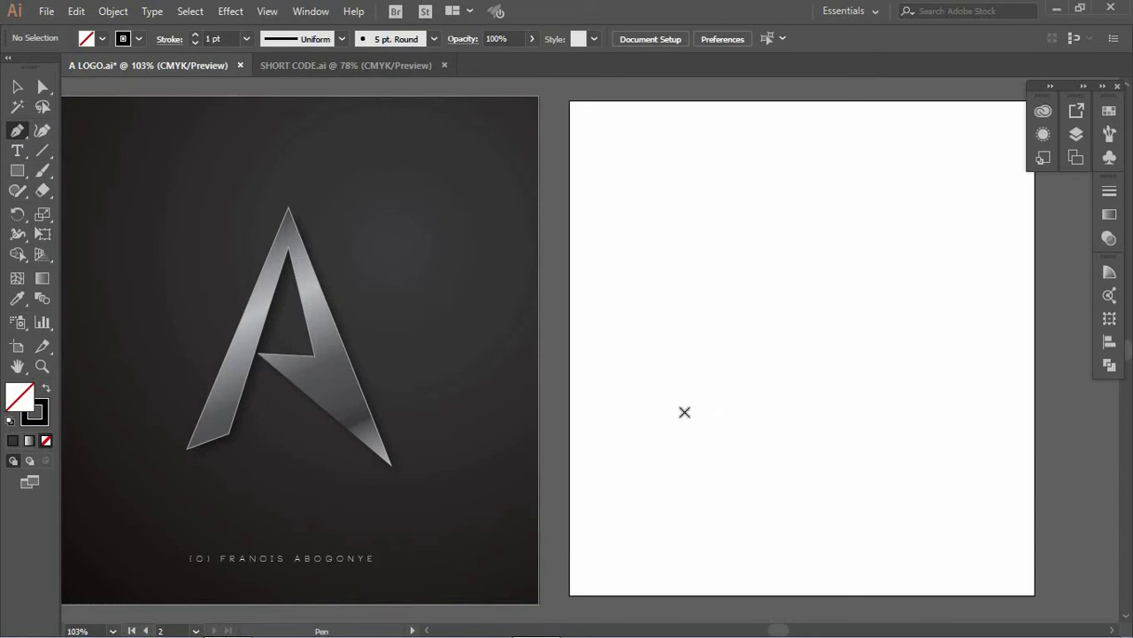
Step: Trace the angular A with its inner notch as a closed Pen path, then select it
left_click(685, 412)
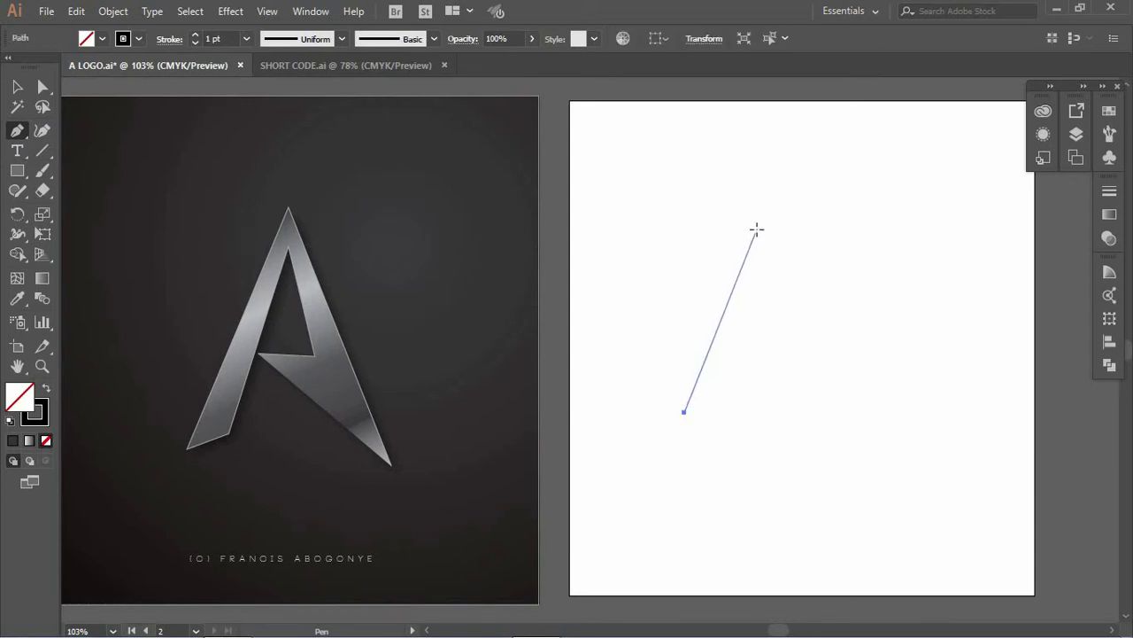
left_click(756, 230)
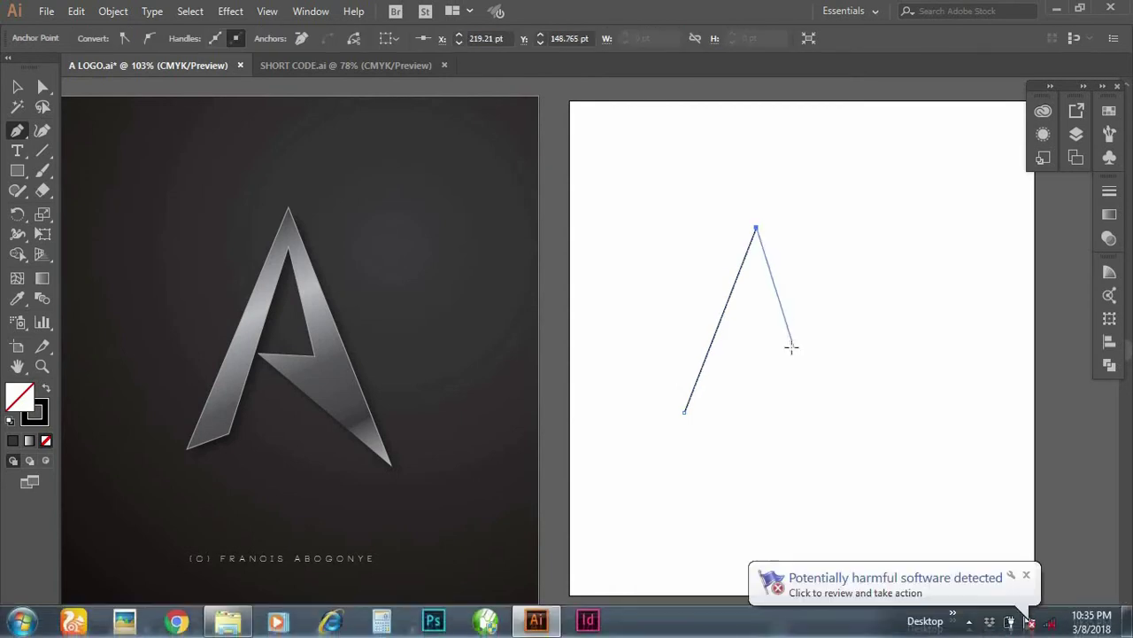
left_click(784, 334)
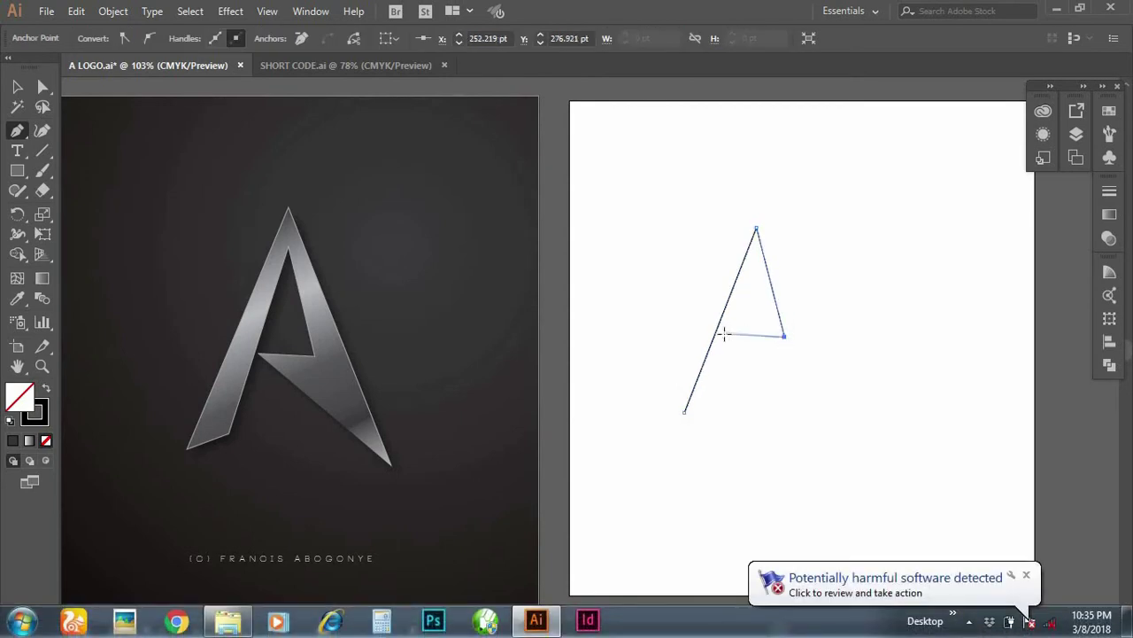
left_click(723, 336)
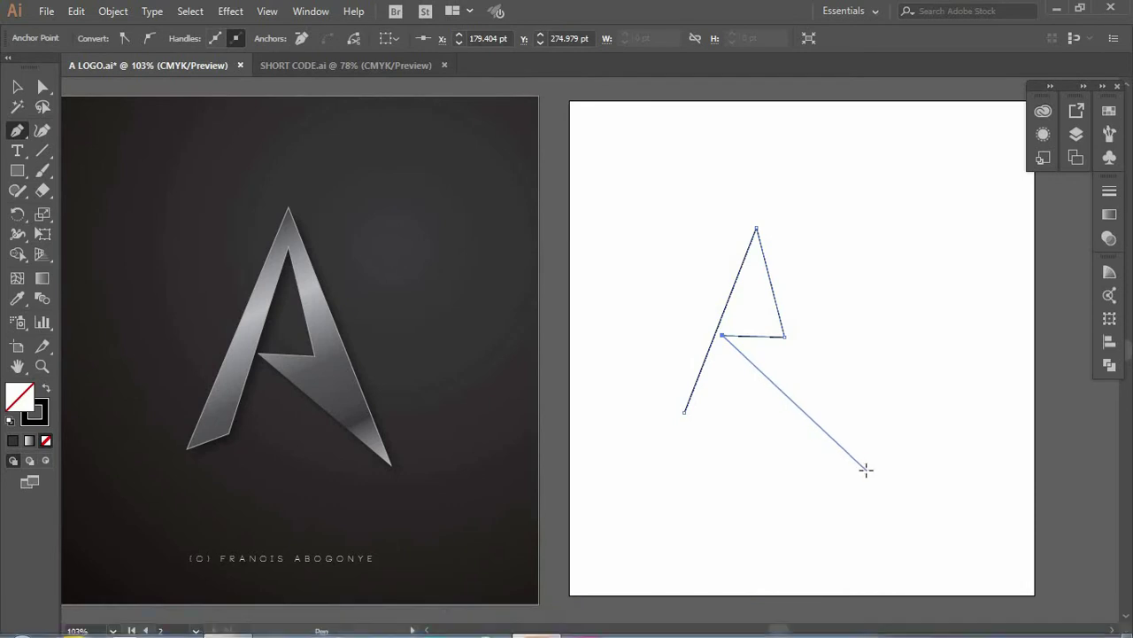
left_click(868, 466)
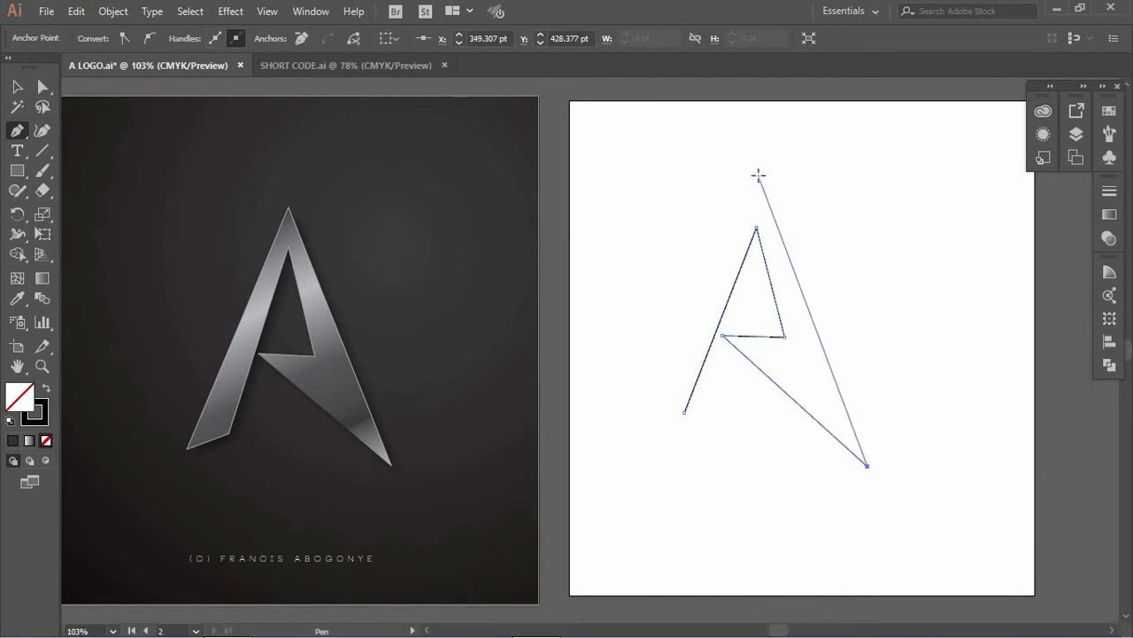
left_click(756, 175)
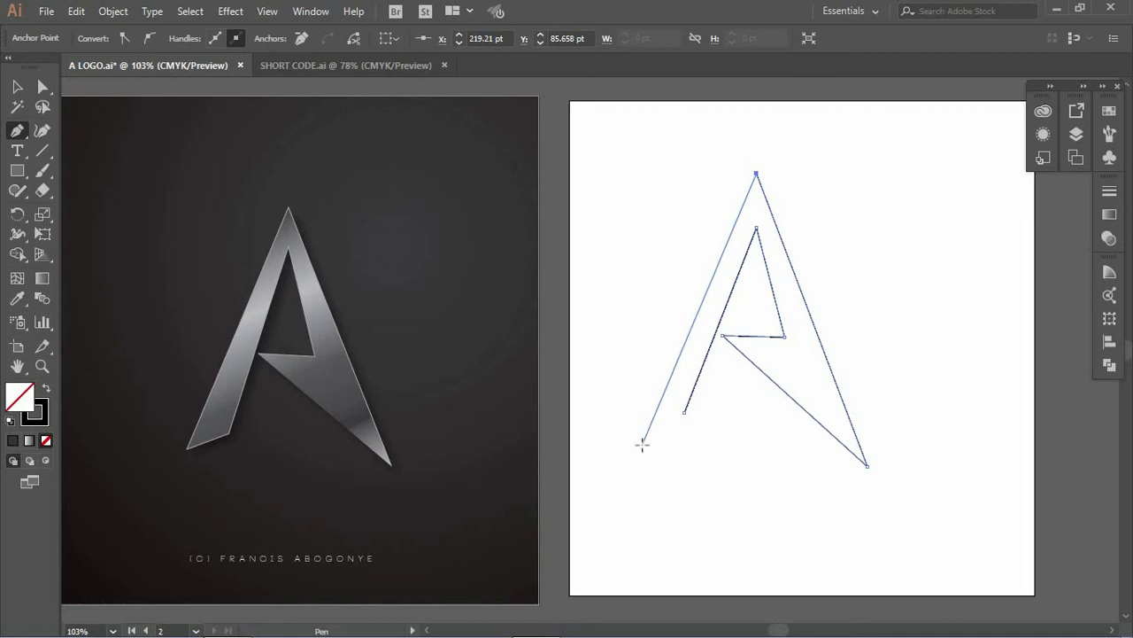
left_click(643, 442)
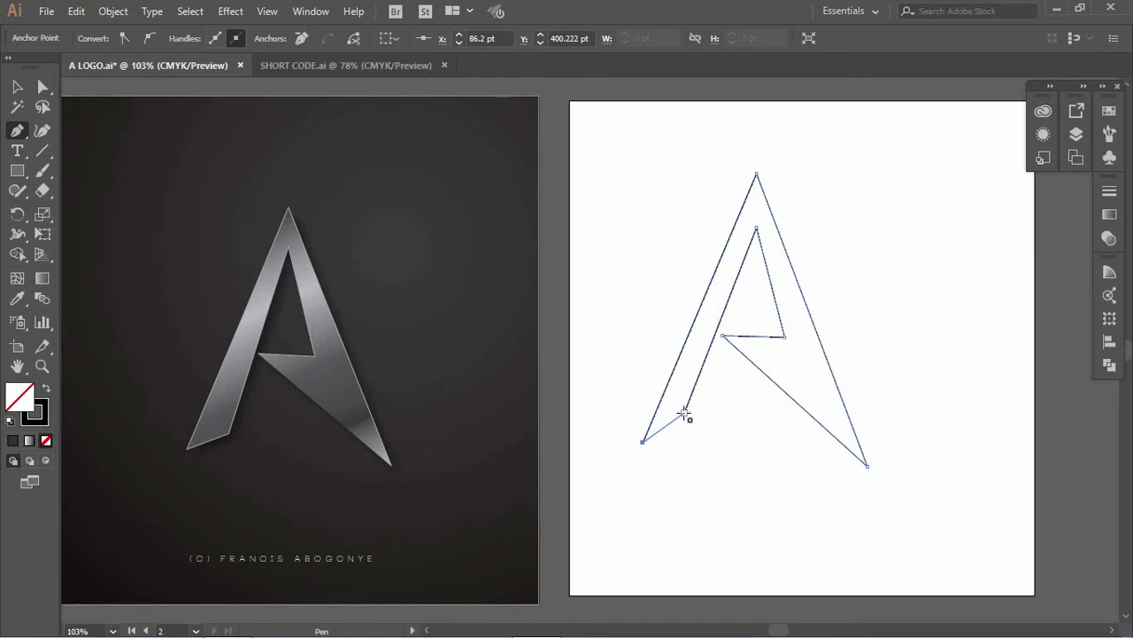
left_click(685, 413)
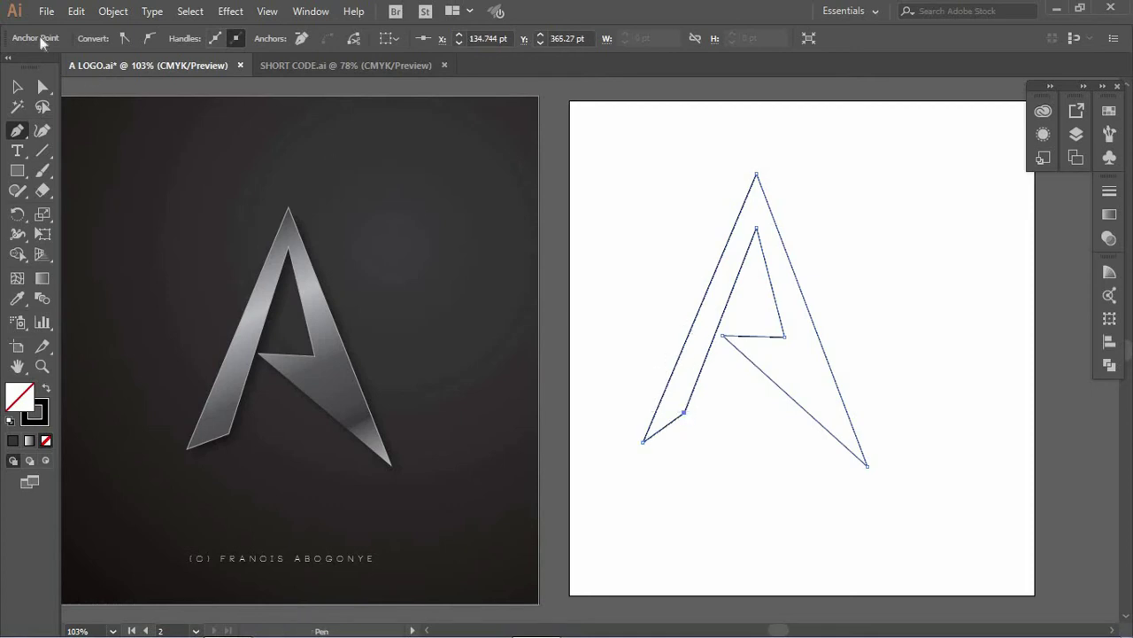
left_click(17, 86)
left_click(880, 308)
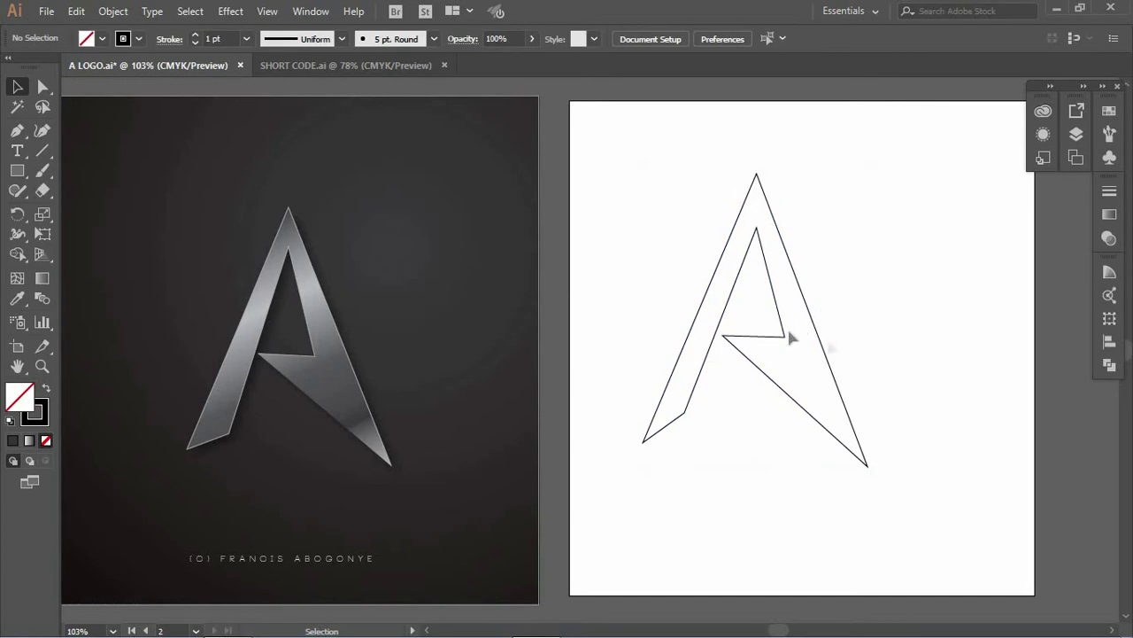
Step: Move the A outline slightly right and down
mouse_move(788, 335)
left_mouse_down()
mouse_move(822, 342)
mouse_move(808, 341)
left_mouse_up()
left_click(928, 310)
left_click(811, 351)
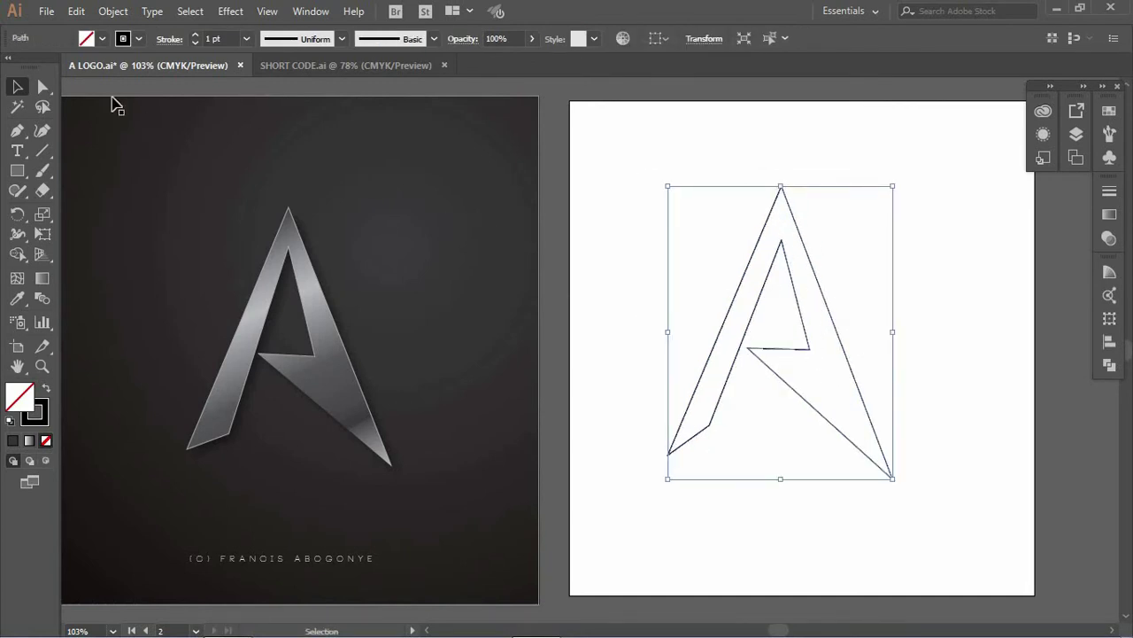
Step: Nudge the A's bottom-left corner outward and adjust its top apex point
left_click(44, 87)
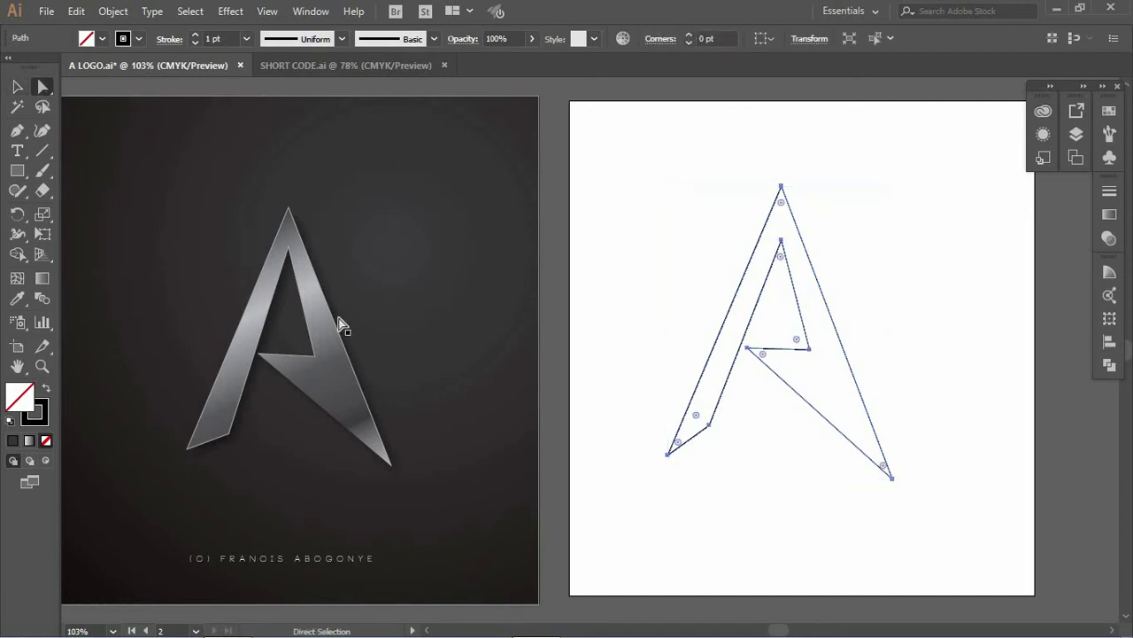
left_click(670, 459)
left_click(668, 456)
left_click_drag(667, 456, 662, 454)
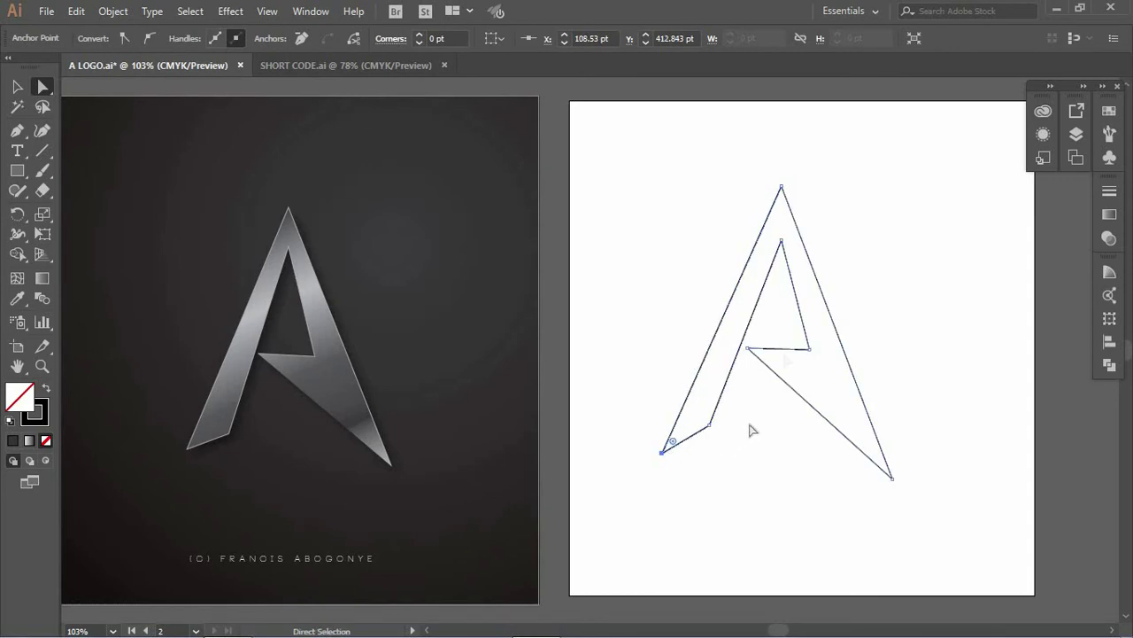
left_click(782, 185)
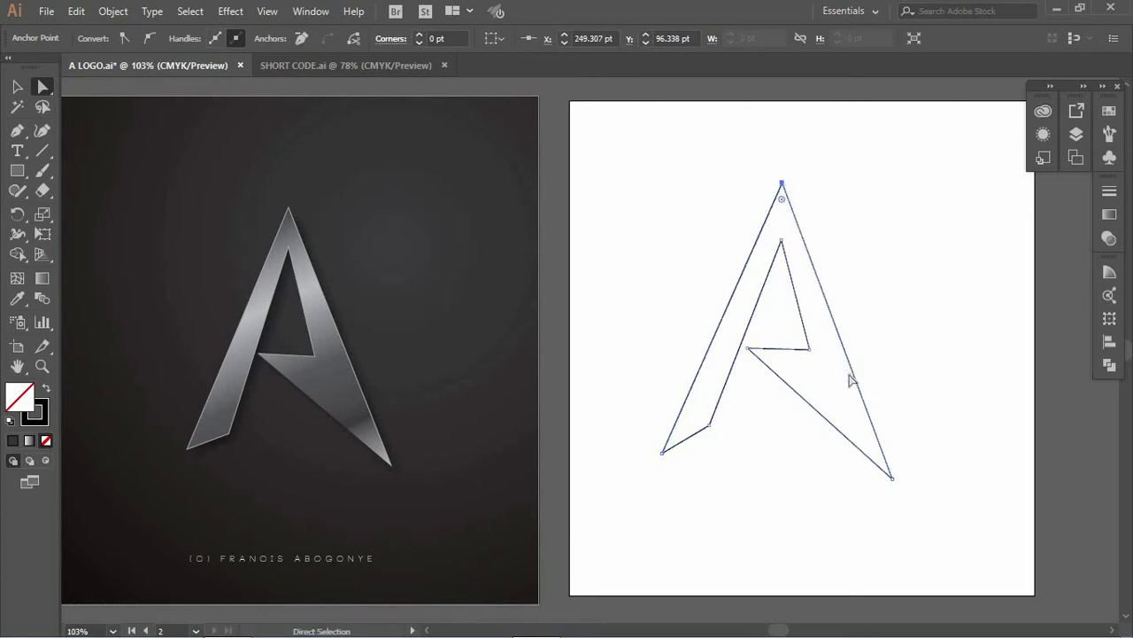
left_click(582, 291)
key("v")
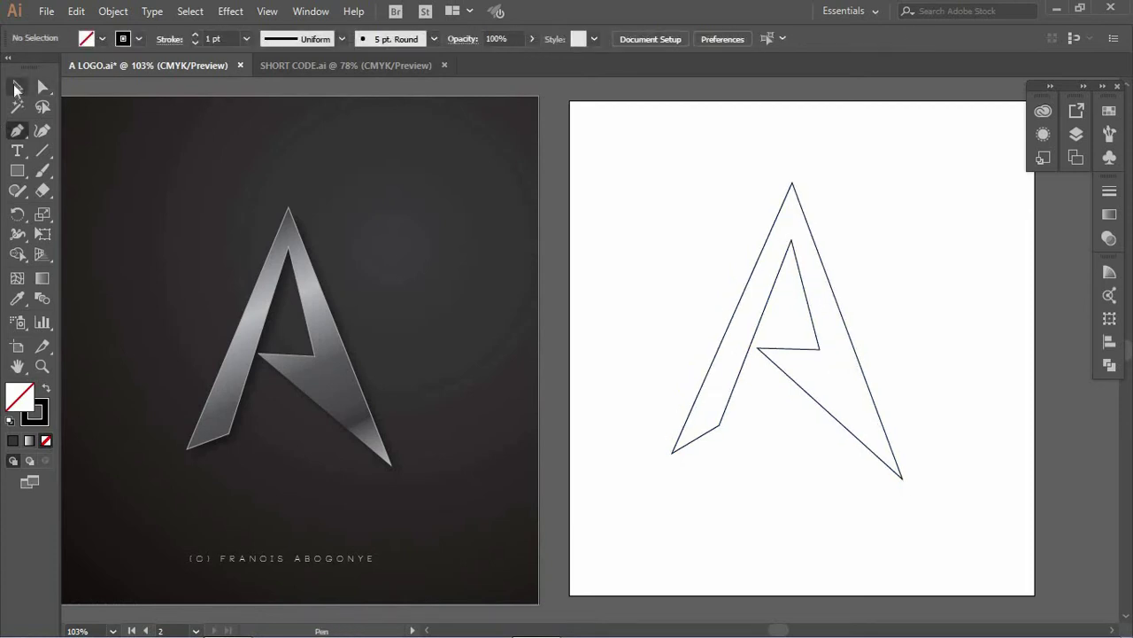
Step: Fill the traced A outline with solid Black from the Fill swatches
left_click(819, 350)
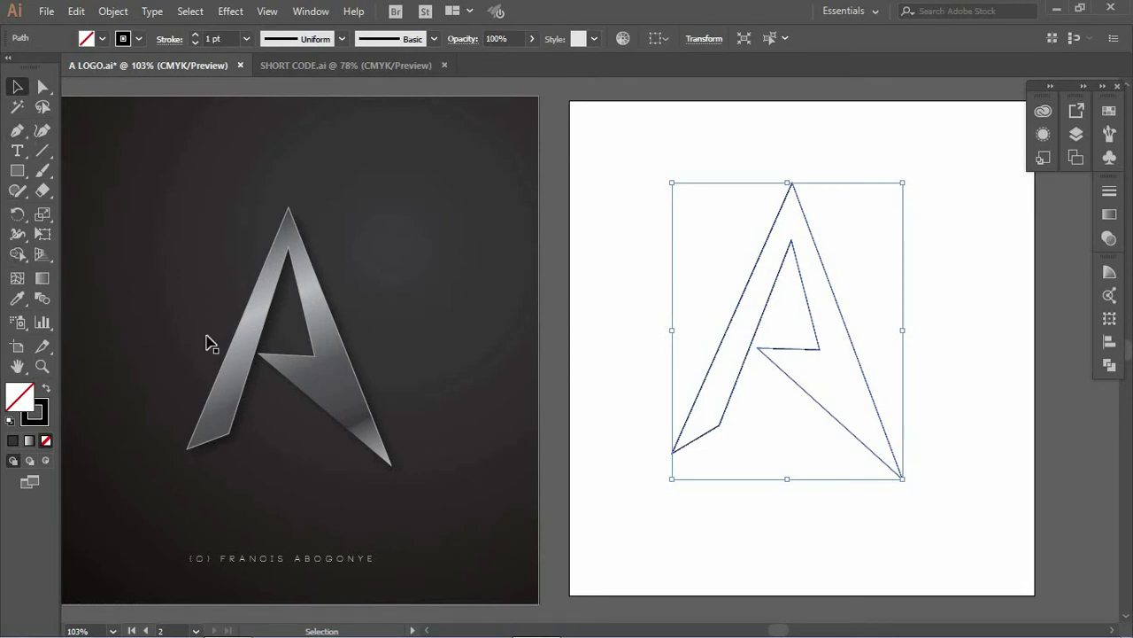
left_click(243, 367)
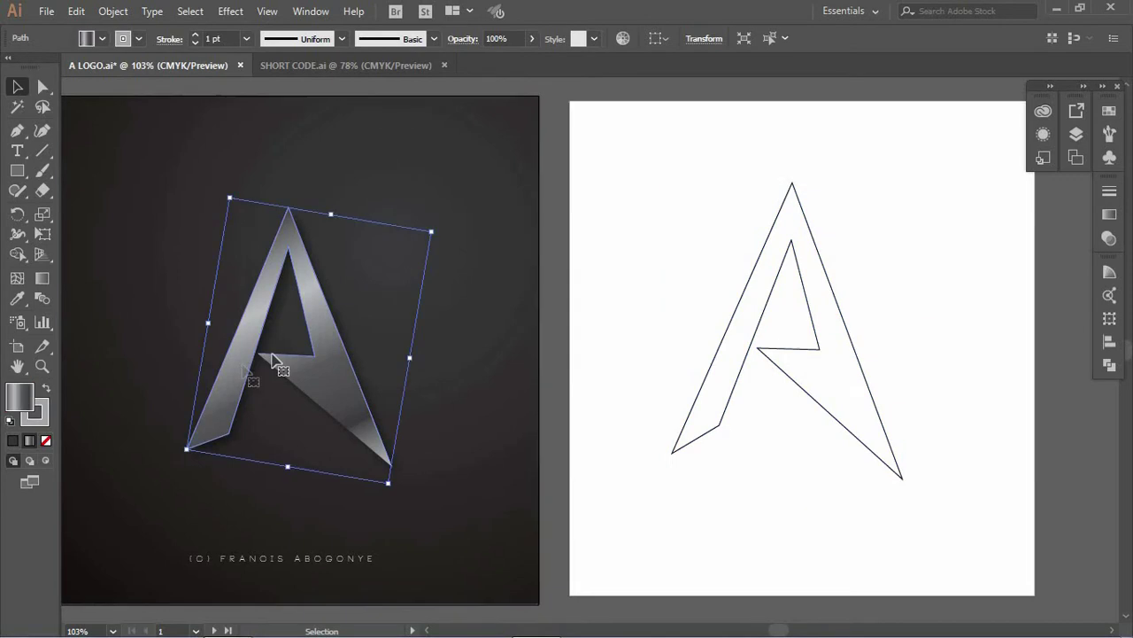
left_click(766, 322)
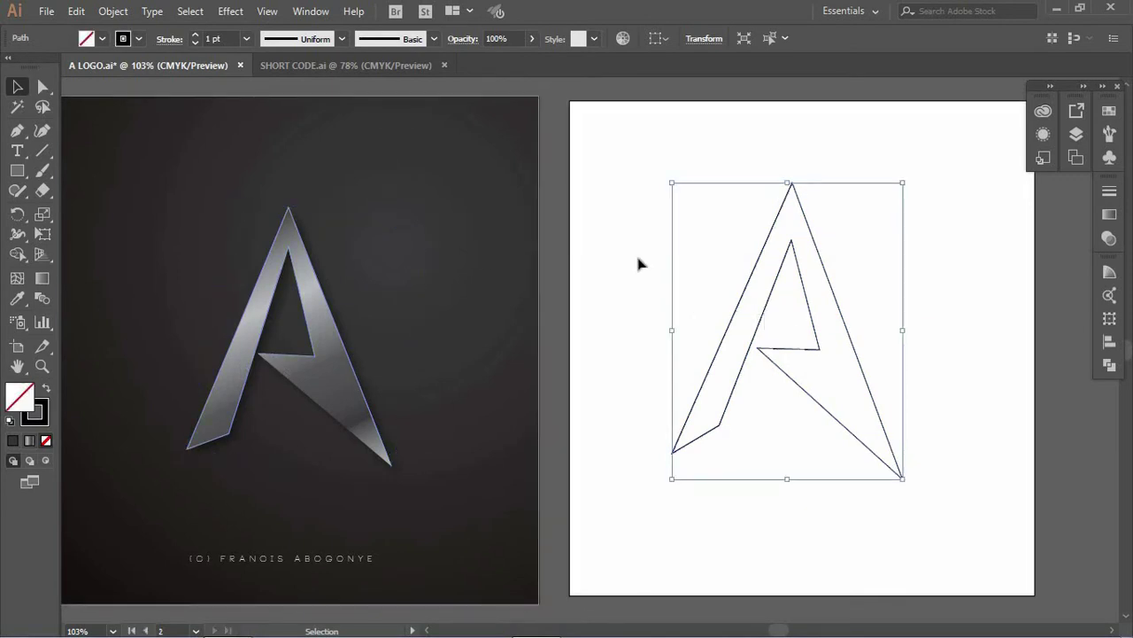
left_click(103, 38)
left_click(46, 68)
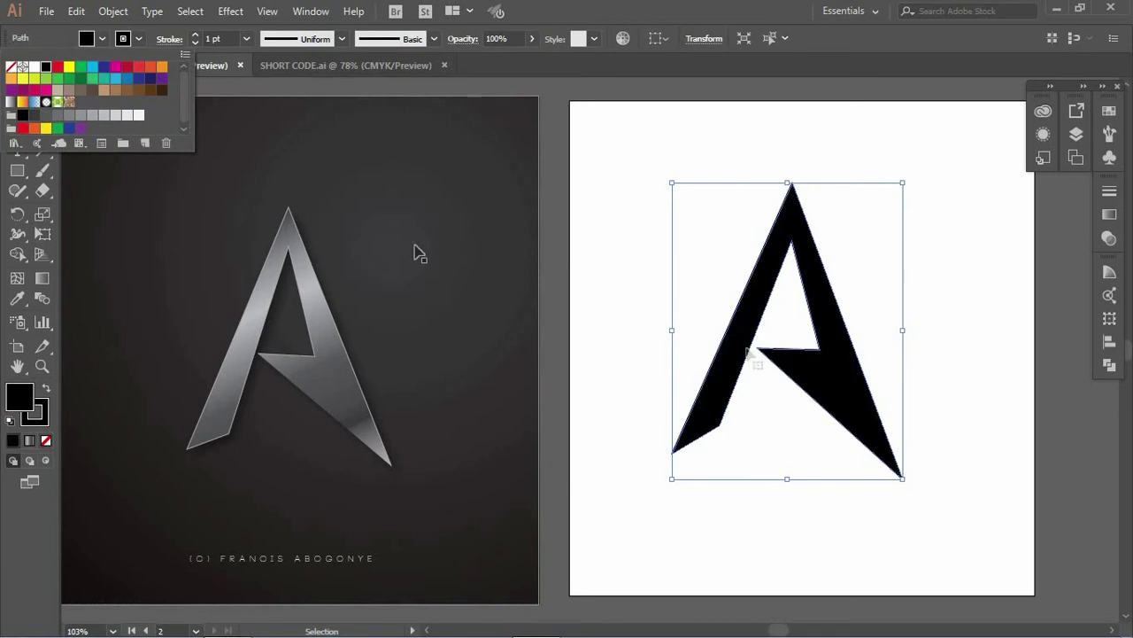
left_click(956, 353)
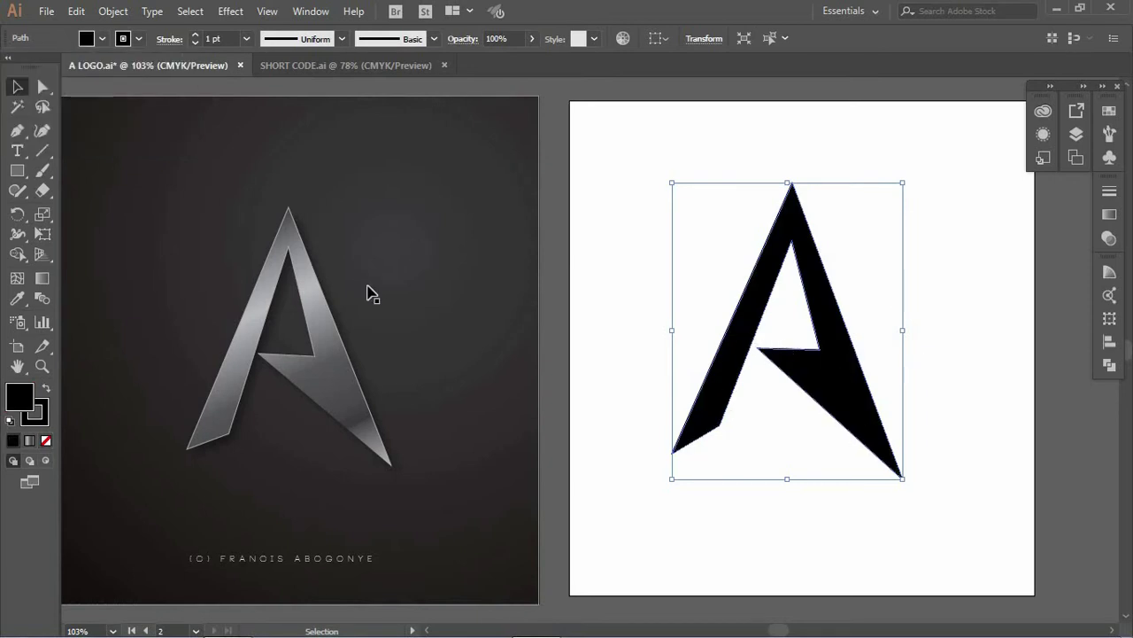
Step: Apply a grey gradient to the A and angle it diagonally across the letter
left_click(42, 278)
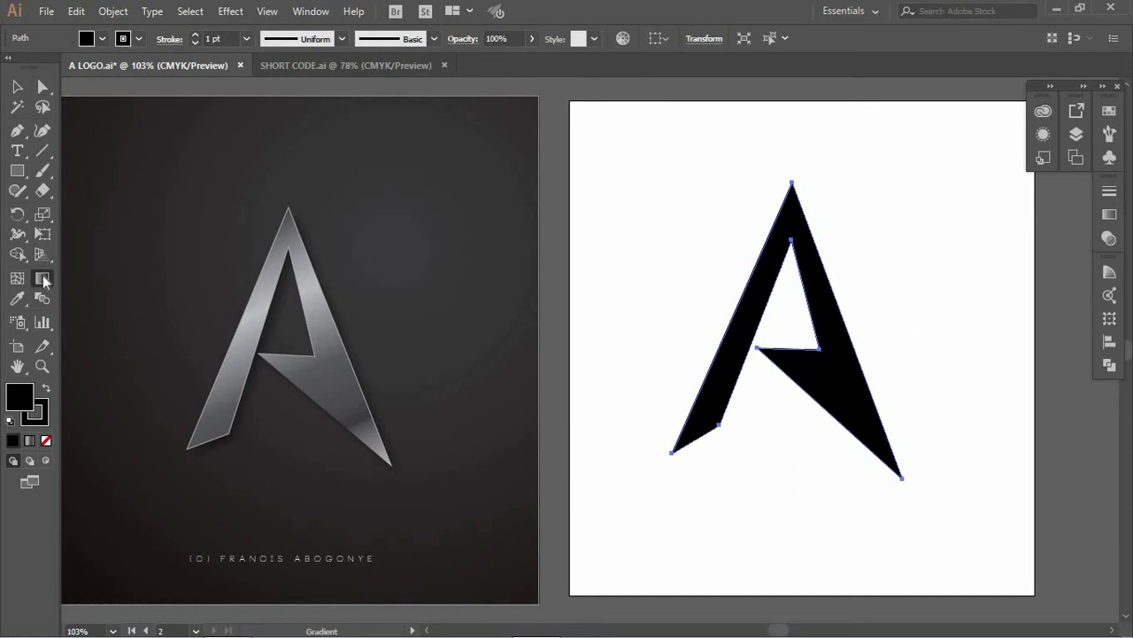
left_click(736, 325)
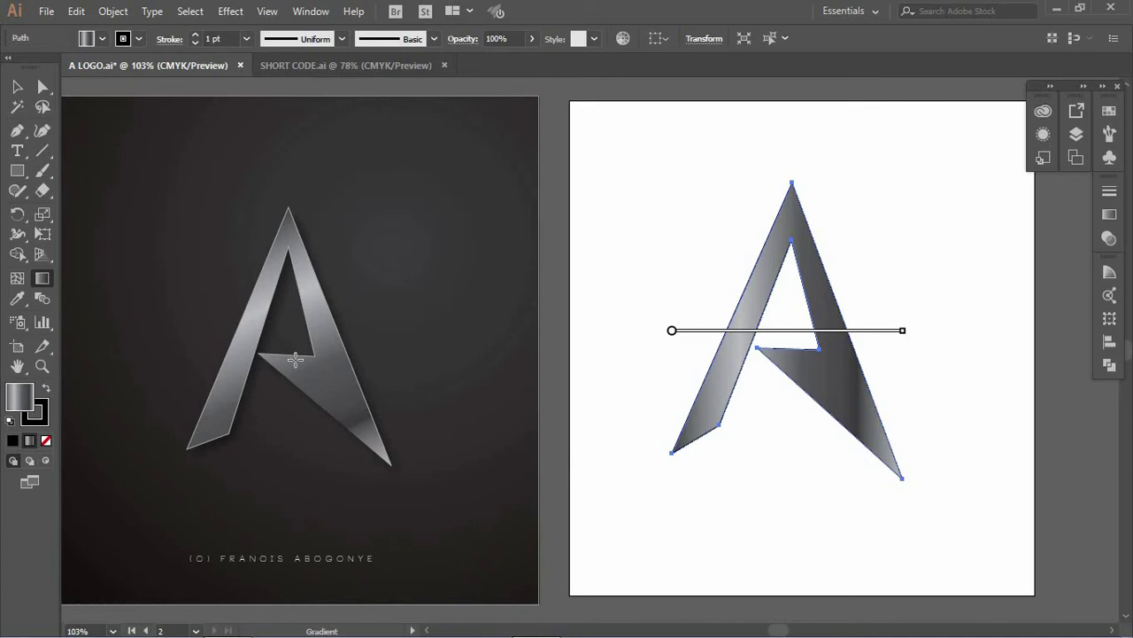
mouse_move(815, 340)
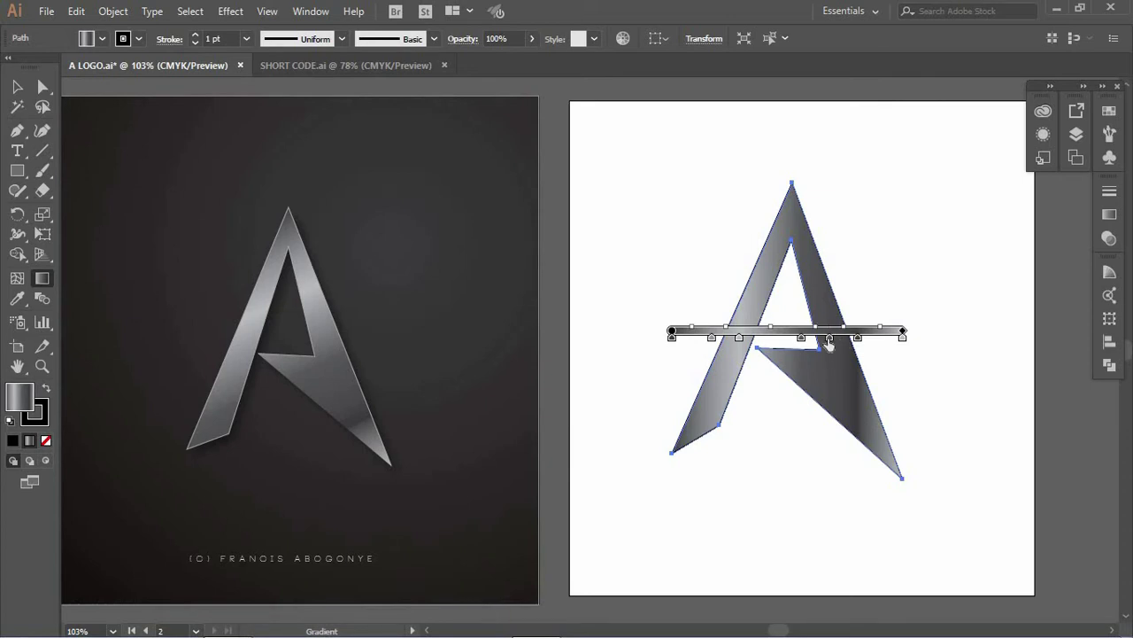
key("ctrl")
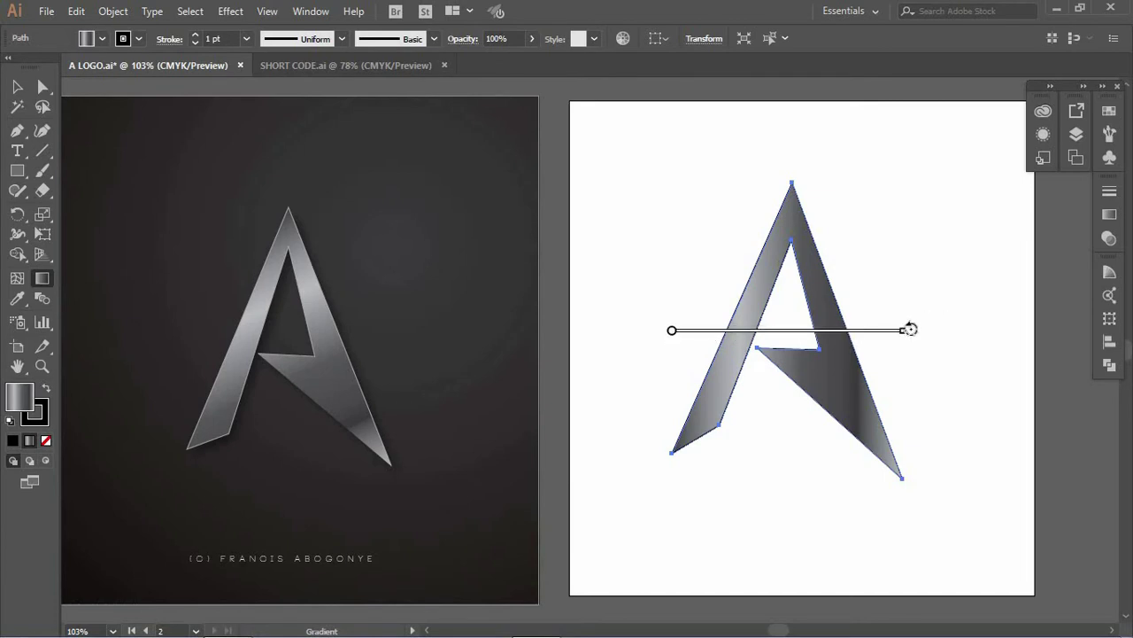
left_click_drag(910, 329, 892, 424)
left_click(17, 86)
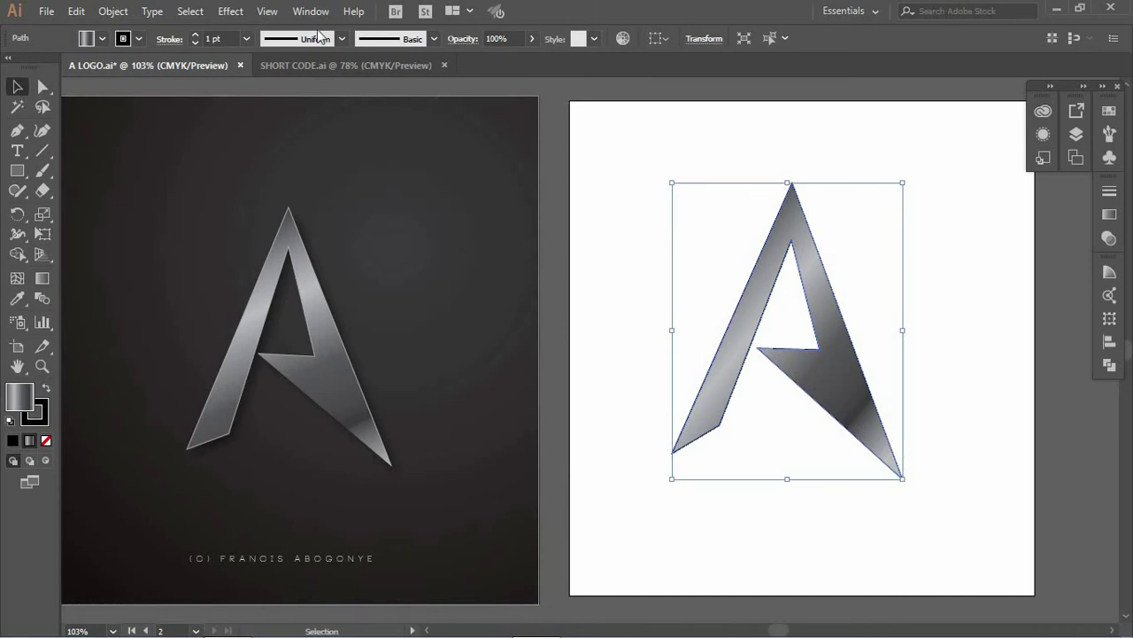
Step: Give the A a dark grey outline with a 3 pt stroke weight
left_click(139, 39)
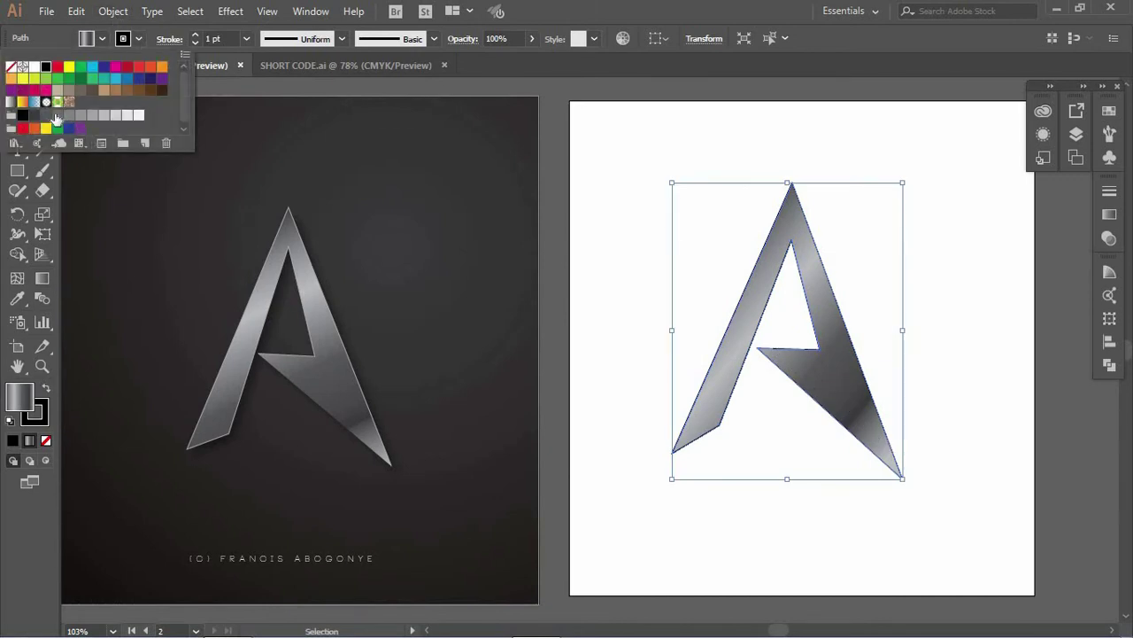
left_click(56, 115)
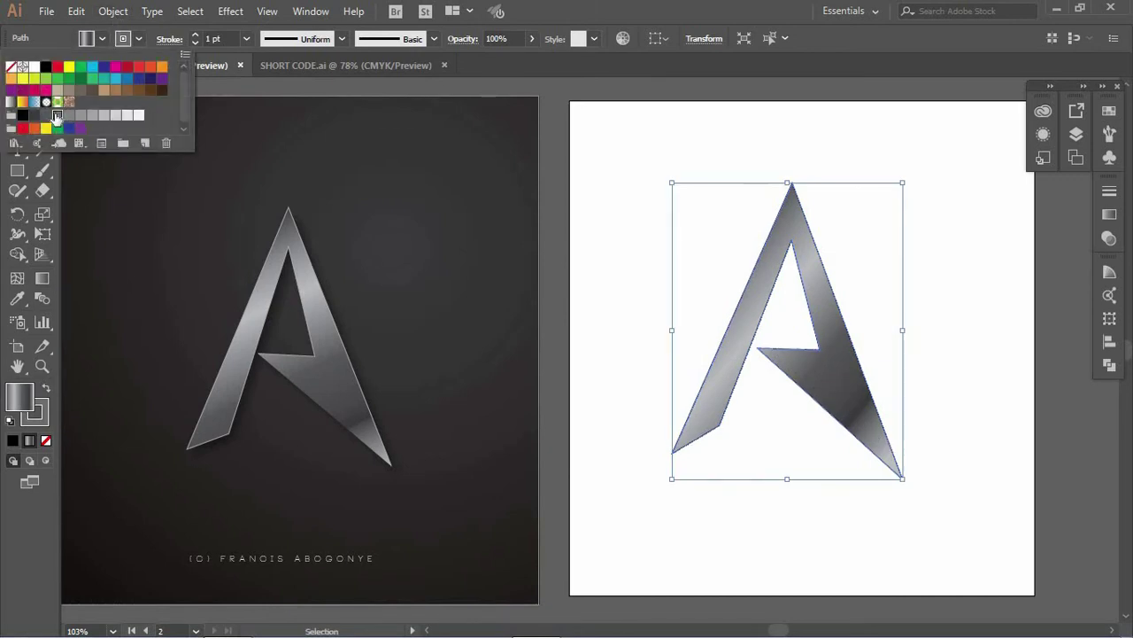
left_click(246, 39)
left_click(246, 39)
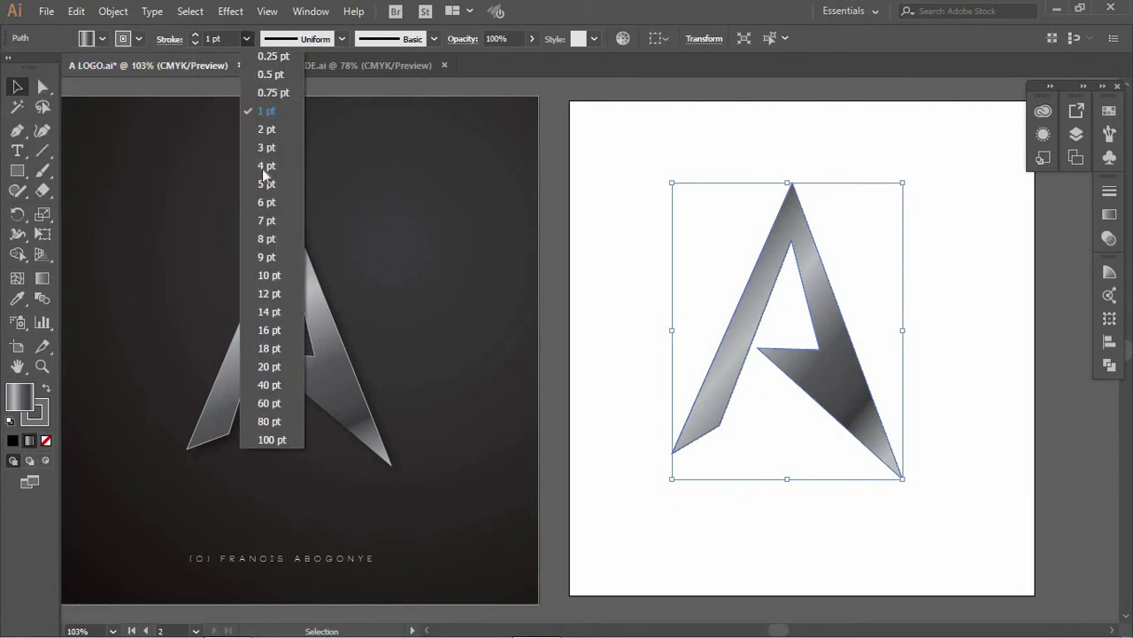
left_click(266, 149)
left_click(638, 292)
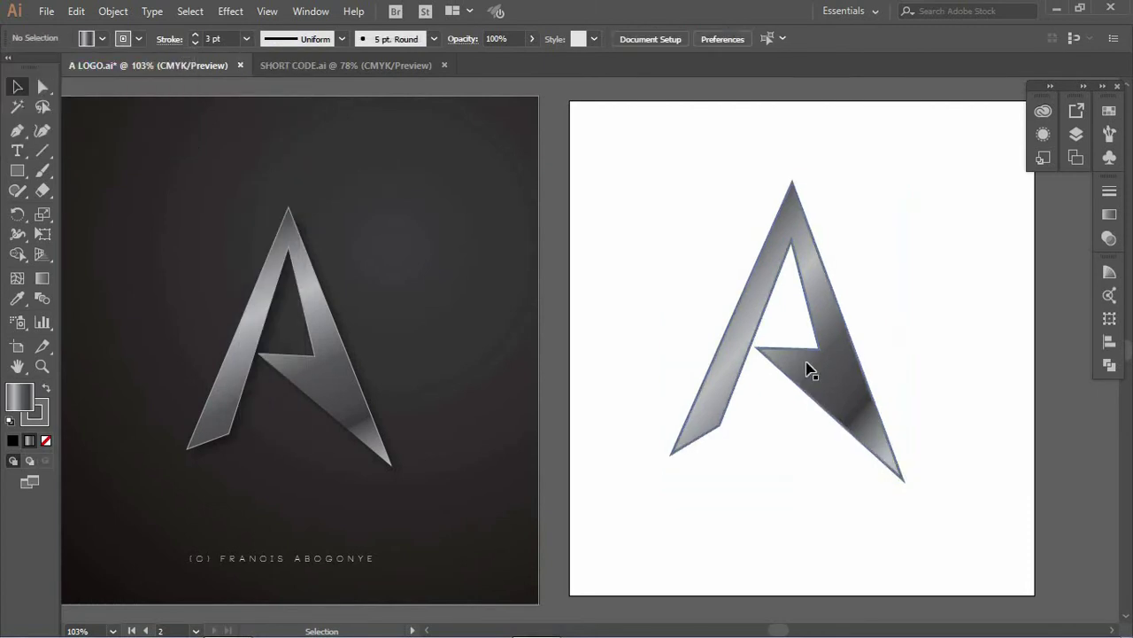
Step: Pick a different grey swatch for the A's outline, then deselect the letter
left_click(777, 310)
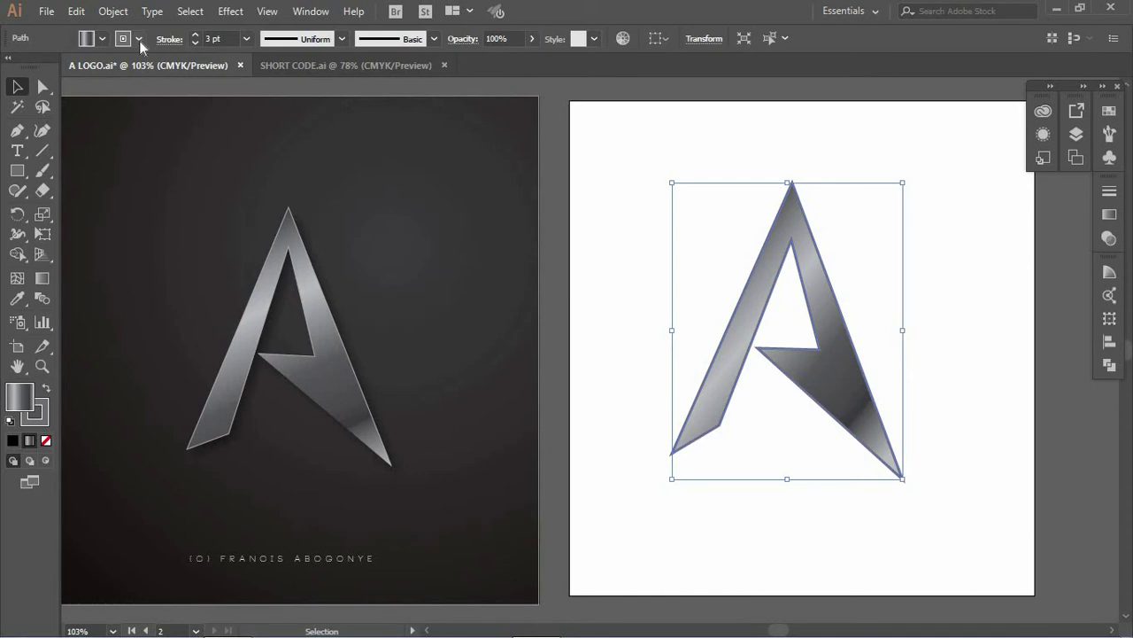
left_click(138, 39)
left_click(71, 116)
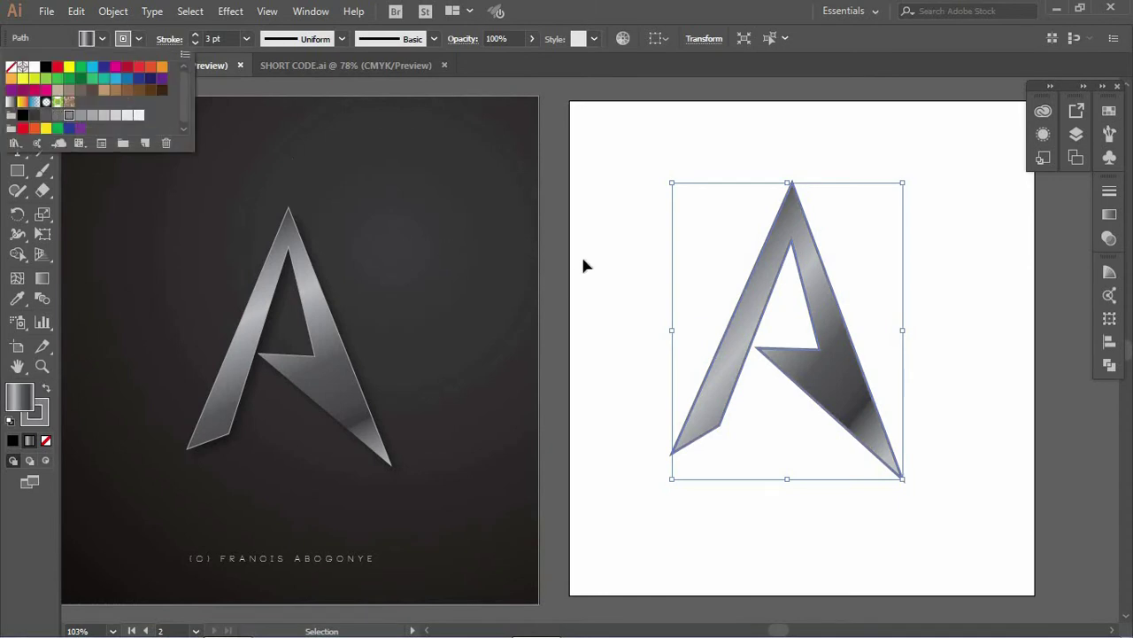
left_click(633, 280)
left_click(627, 281)
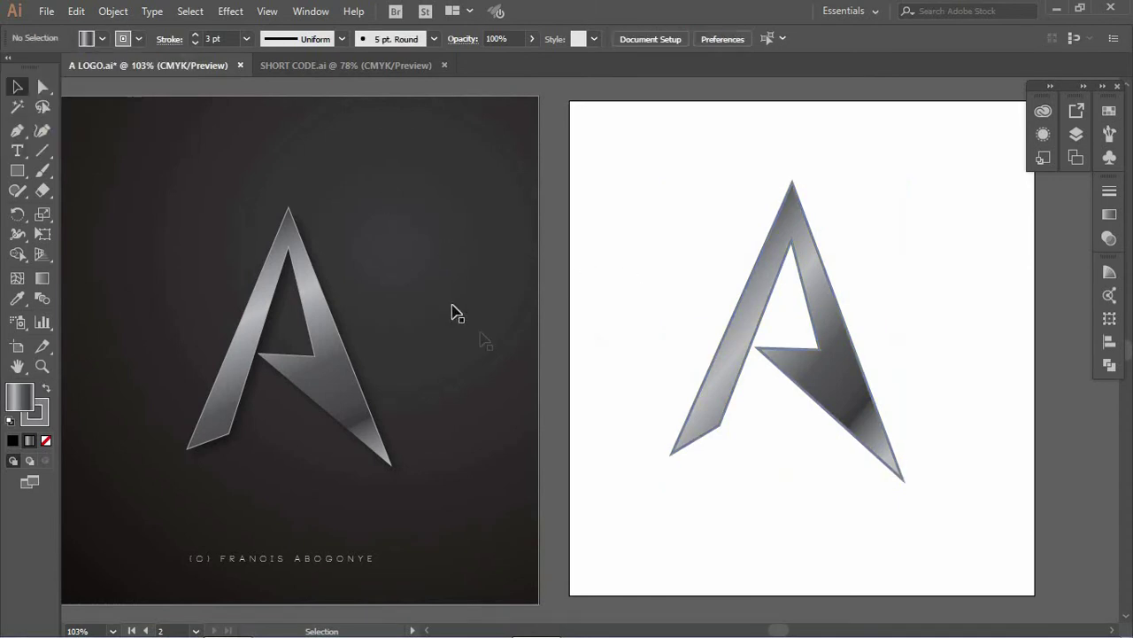
left_click(17, 171)
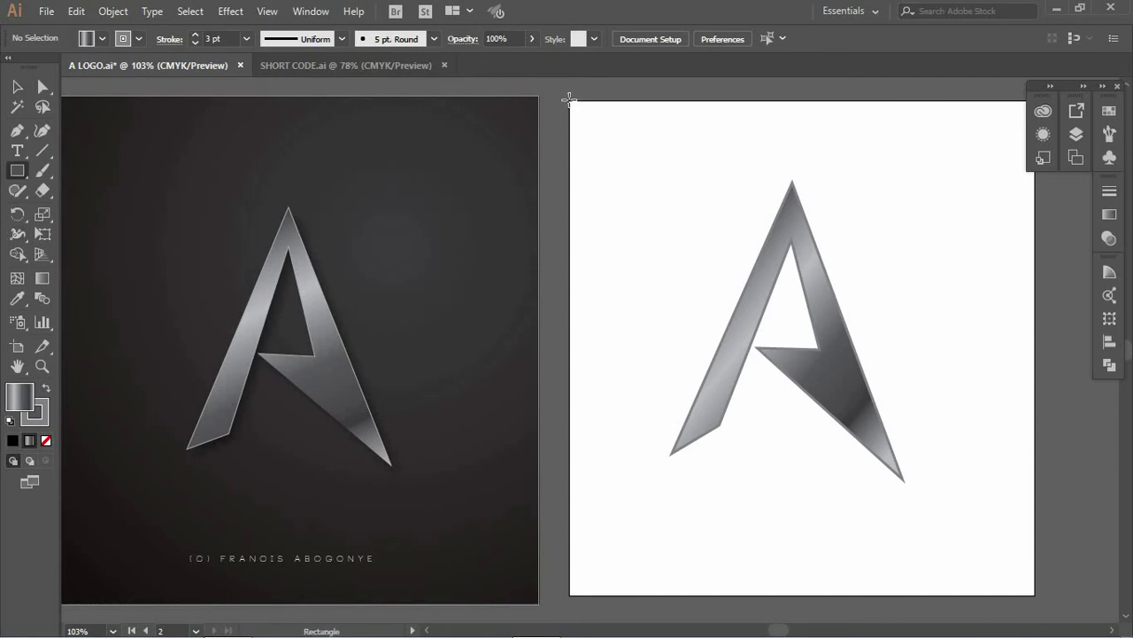
Step: Draw a dark grey rectangle over the whole artboard and send it behind the A
left_click_drag(569, 99, 1034, 596)
left_click(85, 38)
left_click(46, 114)
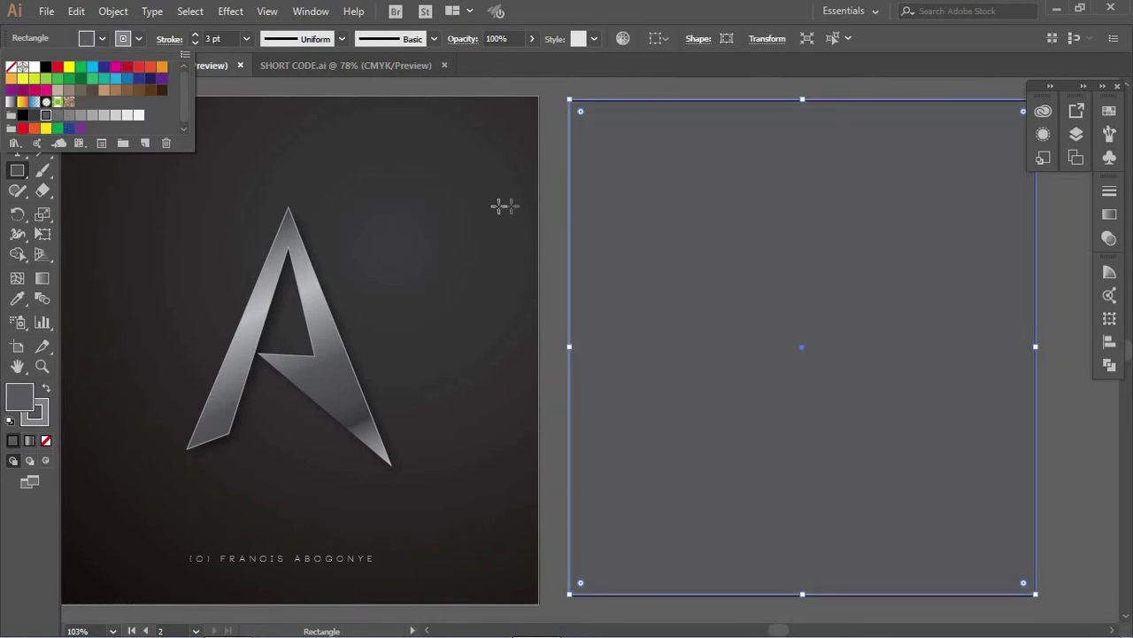
key("Escape")
left_click(17, 86)
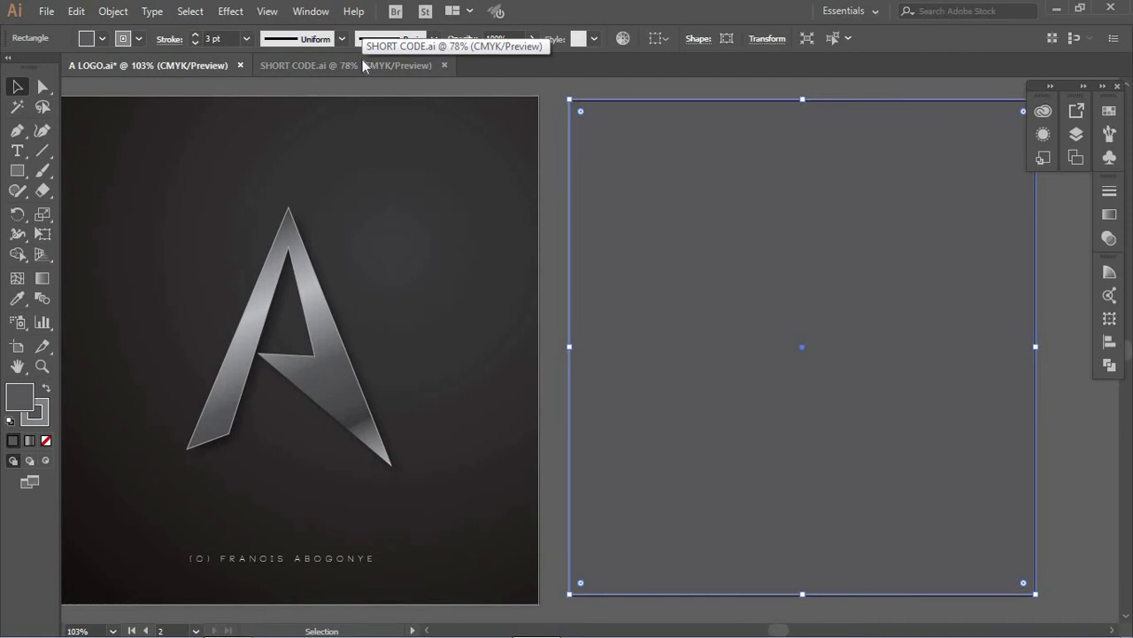
key("ctrl+shift+bracketleft")
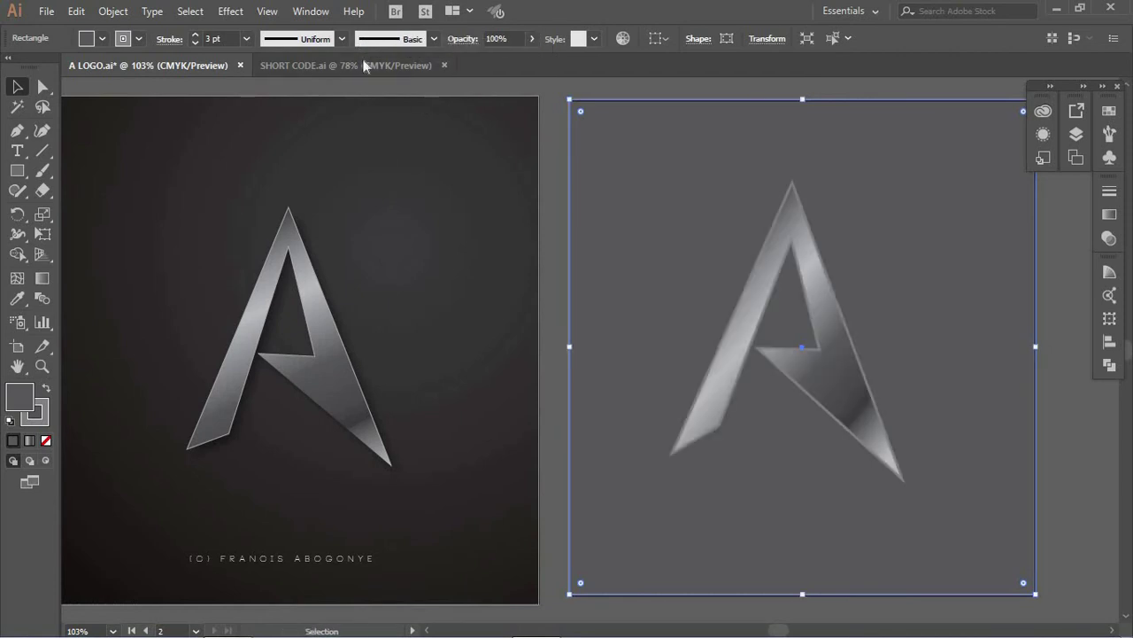
Step: Remove the rectangle's stroke and give it a gradient fill, trimming it to two stops
left_click(124, 38)
left_click(11, 66)
key("Escape")
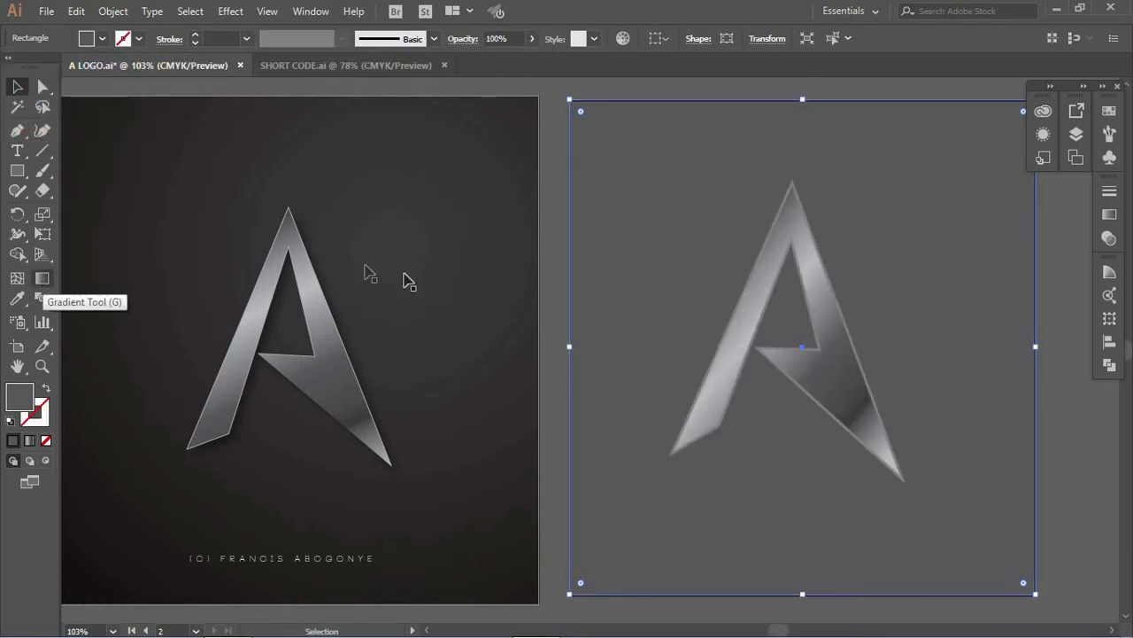
left_click(44, 278)
left_click(45, 278)
left_click(645, 329)
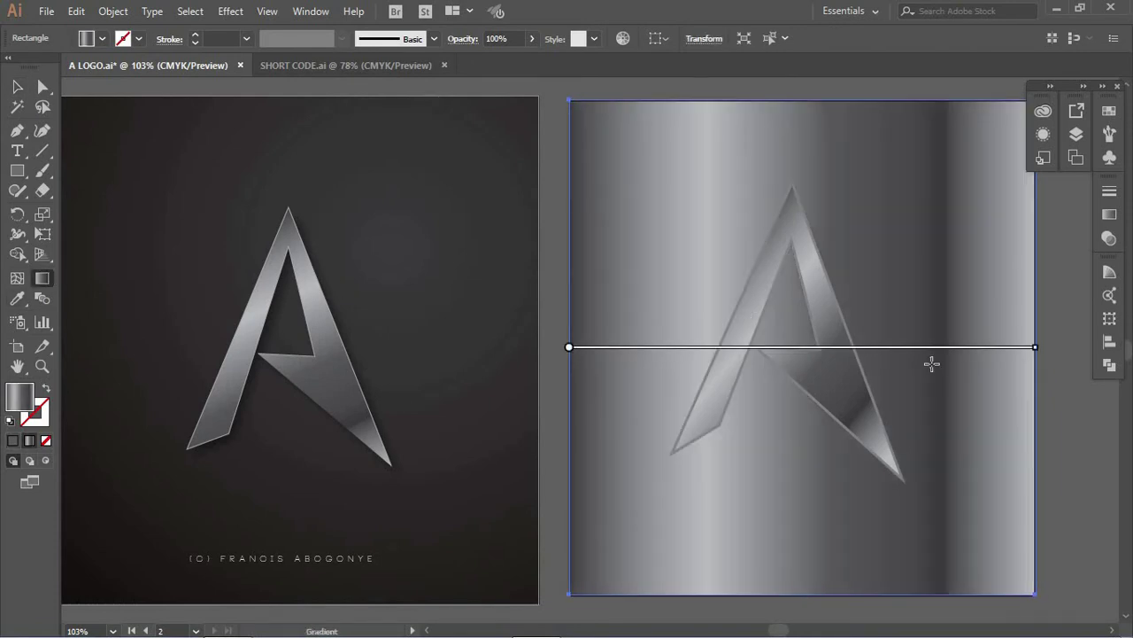
left_click(1112, 217)
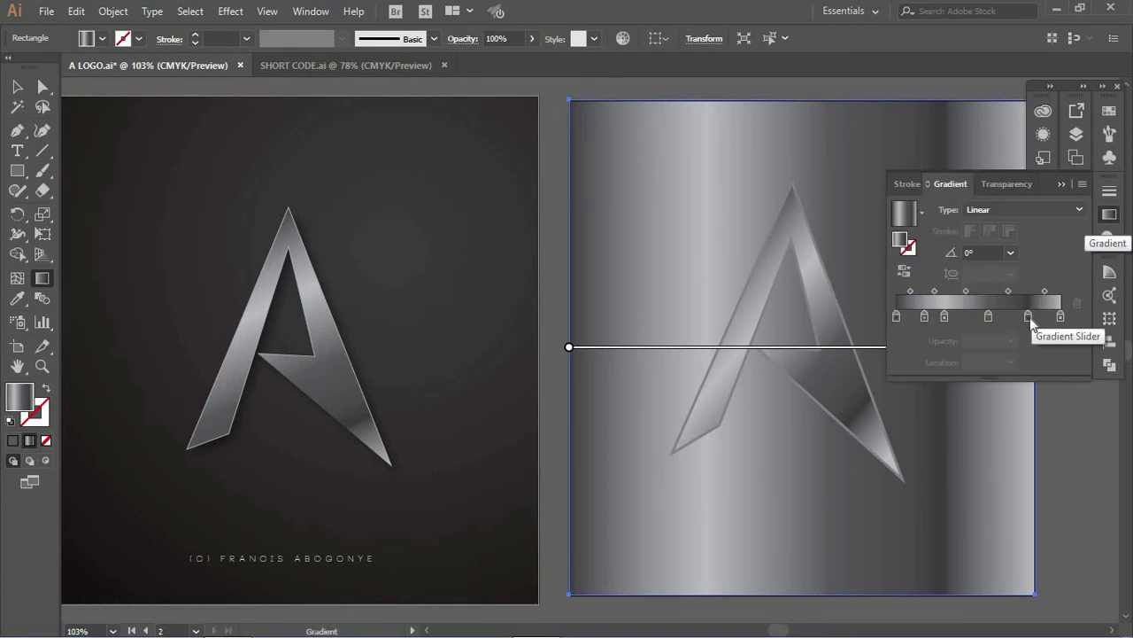
left_click(1028, 316)
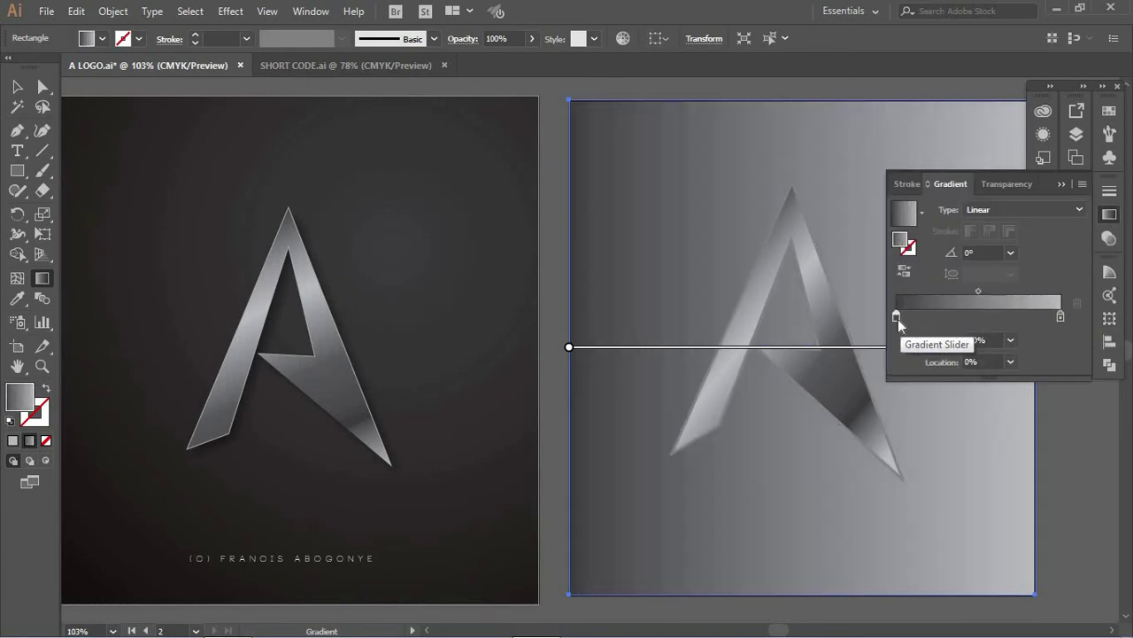
Step: Set the left gradient stop to near-black with magenta 100 and the right stop to K 84
double_click(897, 316)
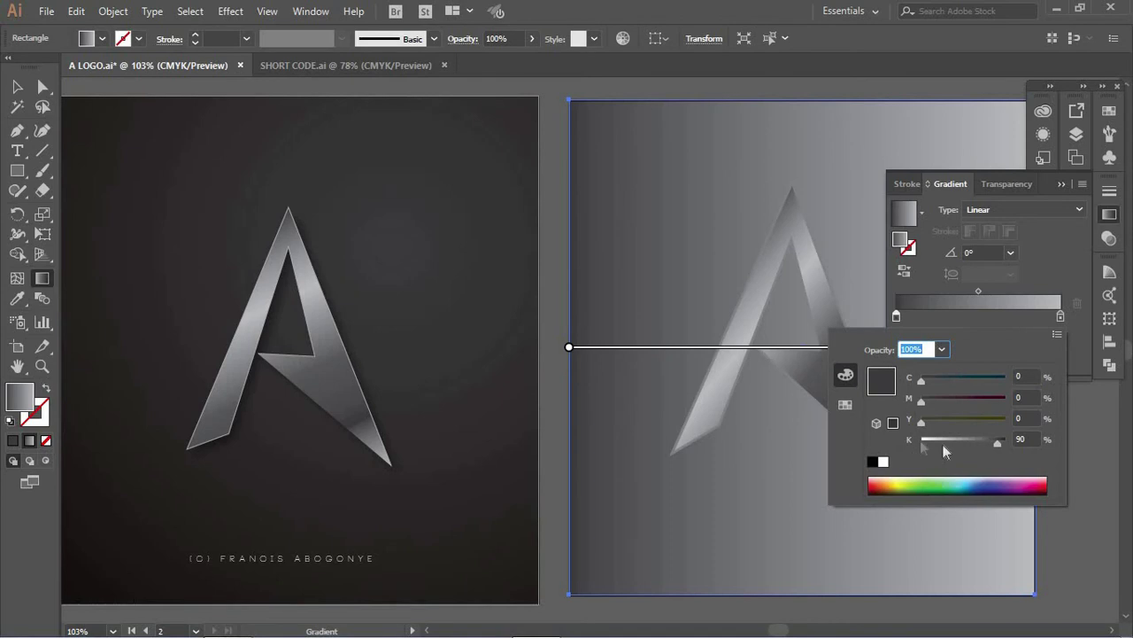
left_click_drag(922, 403, 1007, 403)
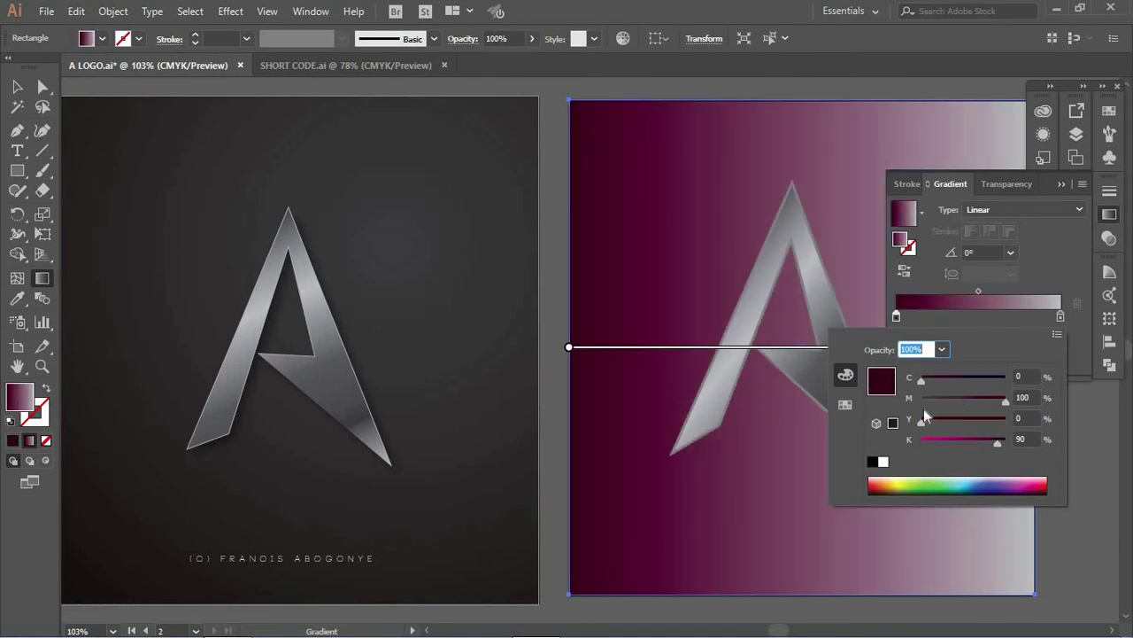
left_click_drag(928, 416, 984, 428)
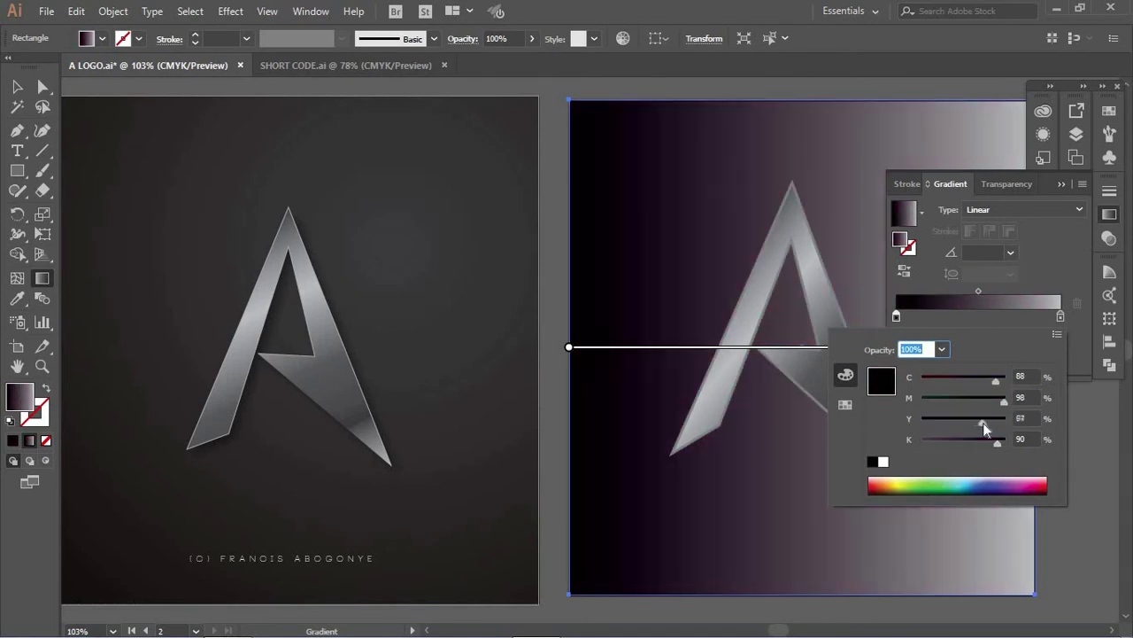
left_click(1060, 317)
double_click(1060, 317)
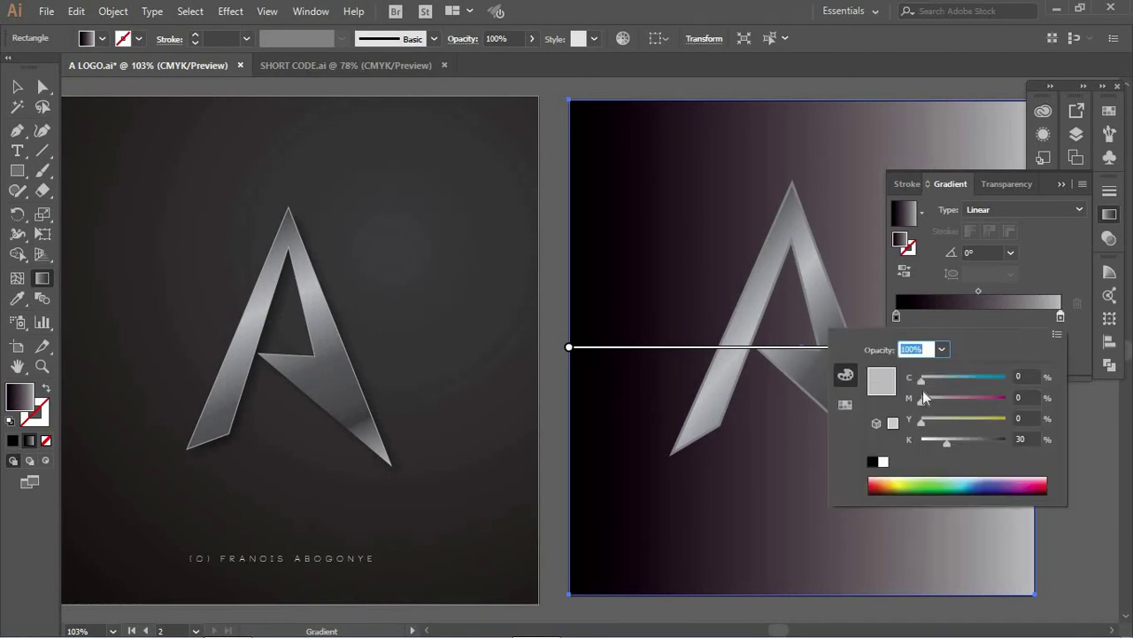
left_click_drag(982, 439, 994, 438)
Step: Switch the background gradient type to Radial and reverse its colour order
left_click(1057, 209)
left_click(1058, 209)
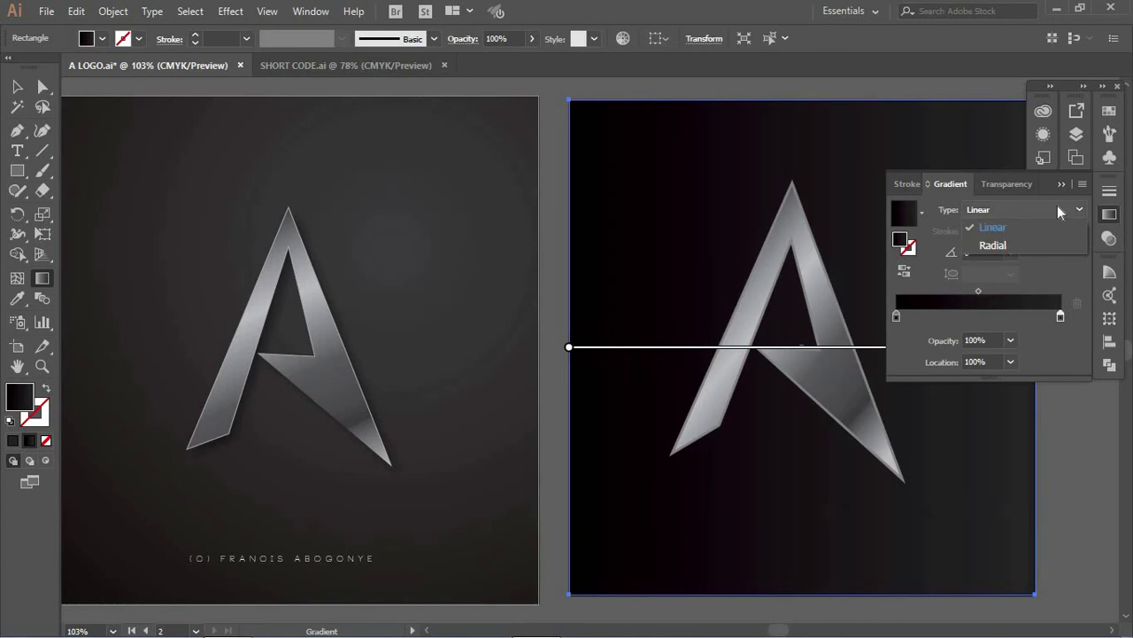
left_click(1020, 240)
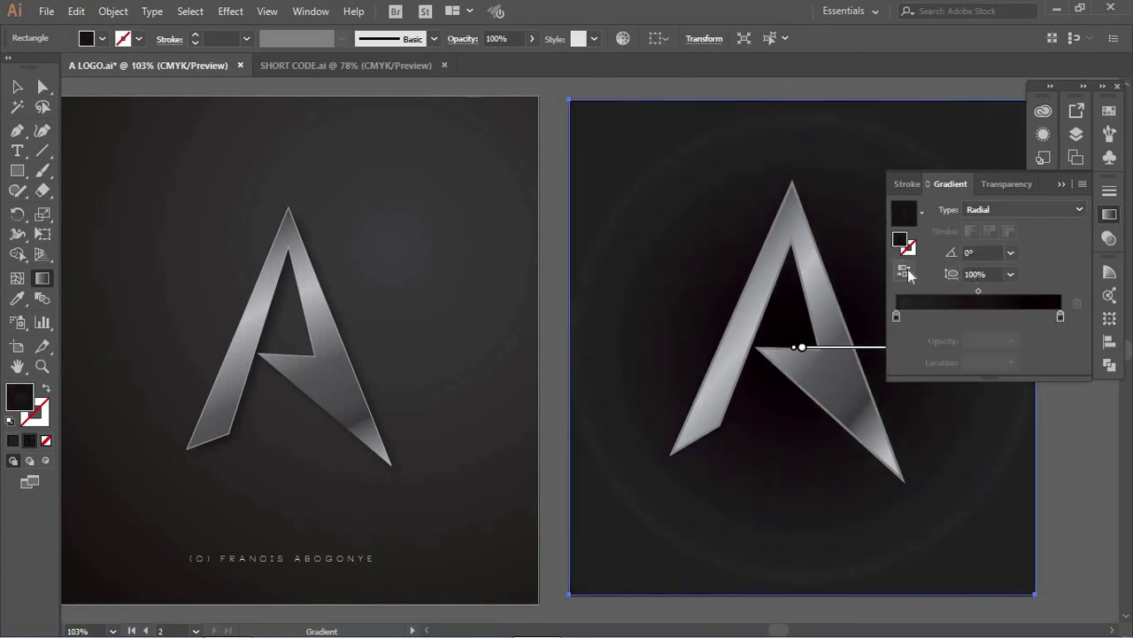
left_click(904, 270)
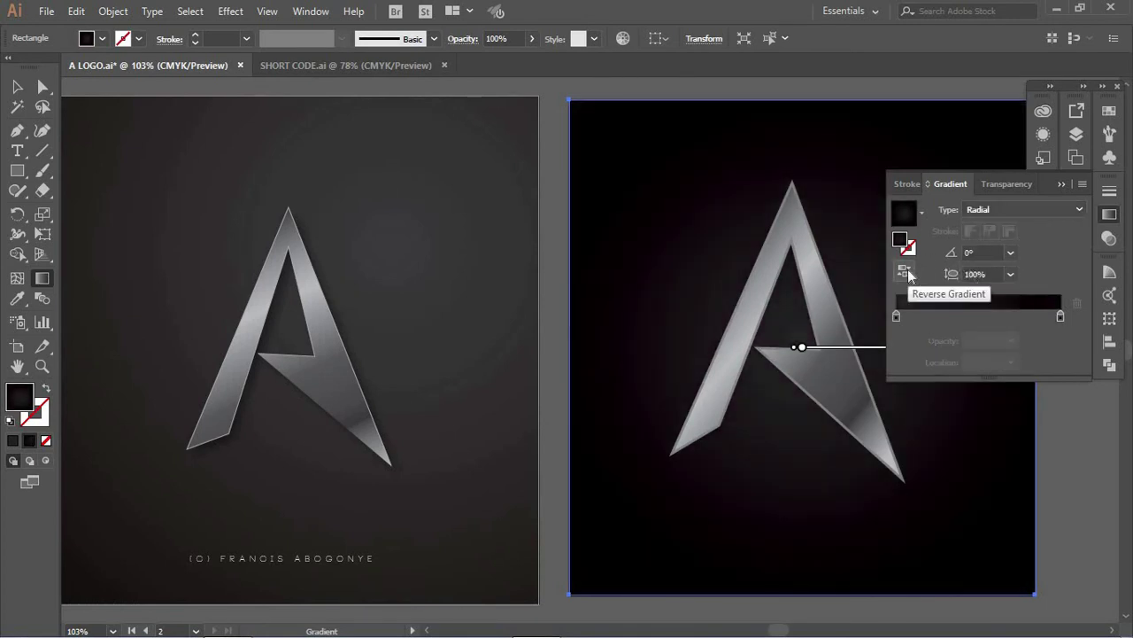
left_click(1062, 181)
Step: Enlarge and rotate the radial gradient, shifting its centre up-right behind the A
mouse_move(1048, 346)
left_mouse_down()
mouse_move(1050, 240)
mouse_move(1035, 228)
mouse_move(1051, 207)
mouse_move(1076, 328)
mouse_move(1028, 347)
left_mouse_up()
mouse_move(1089, 348)
mouse_move(996, 210)
left_mouse_down()
mouse_move(974, 164)
mouse_move(956, 184)
left_mouse_up()
left_click_drag(804, 343, 844, 295)
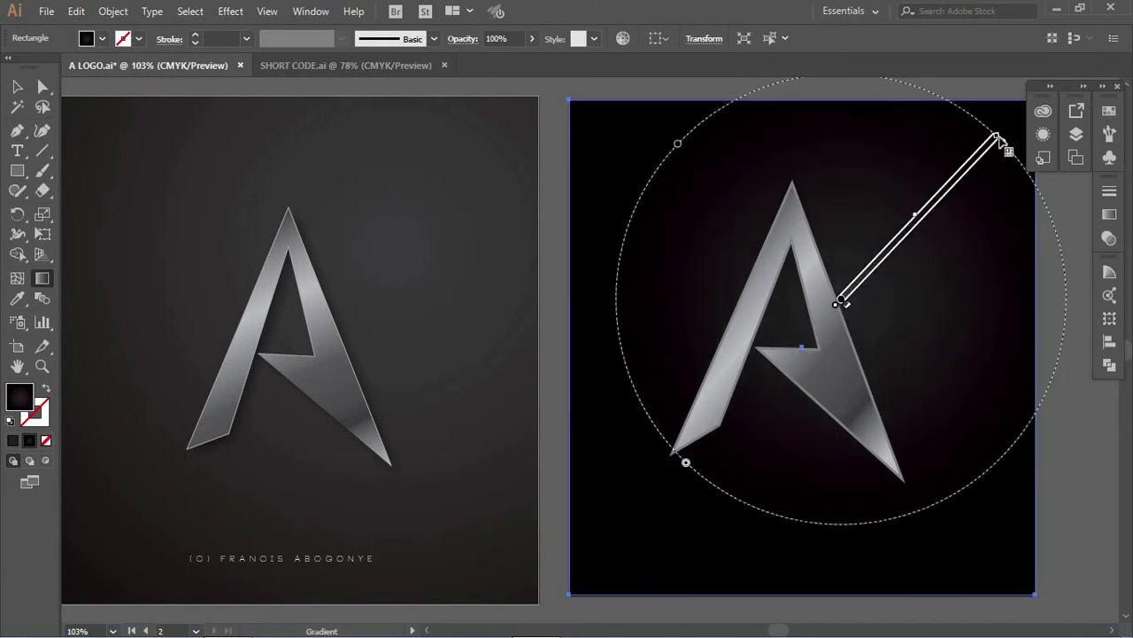
key("ctrl+0")
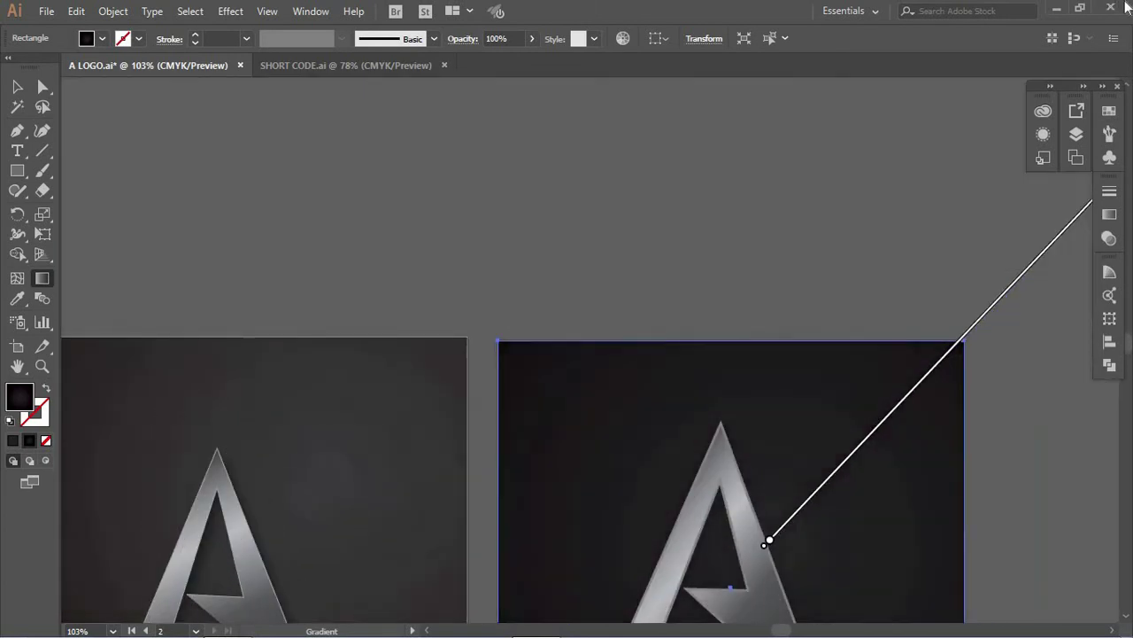
Step: Select the metallic A instead of the background rectangle
key("v")
key("ctrl+shift+a")
left_click(665, 382)
left_click(625, 404)
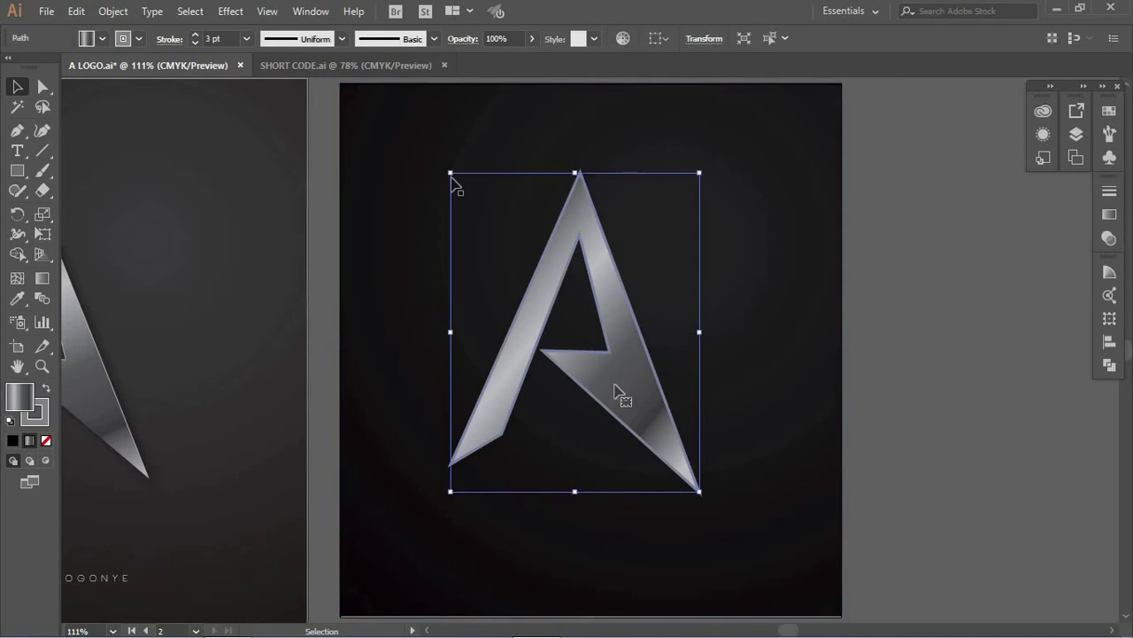
left_click(240, 11)
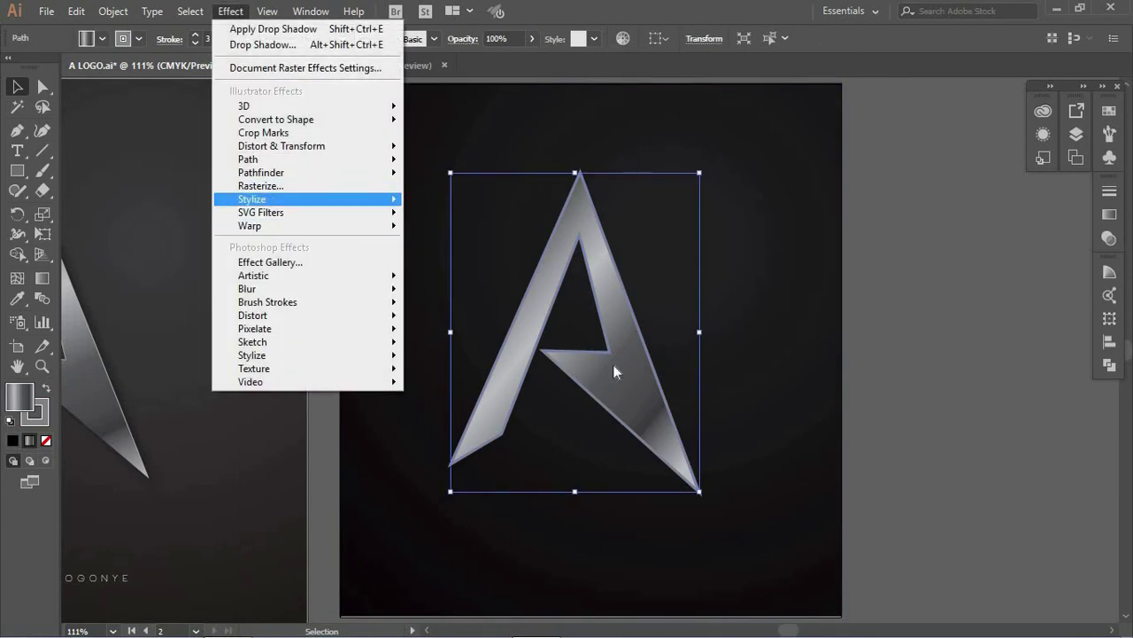
left_click(625, 423)
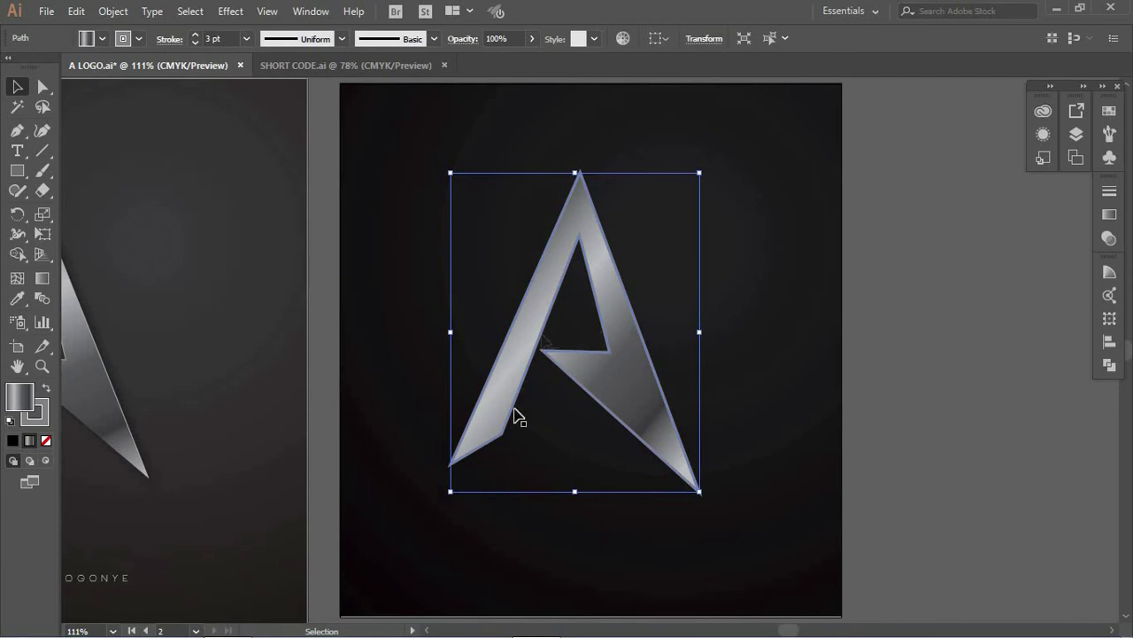
Step: Add a Drop Shadow to the A: Multiply, 50% opacity, 3 pt offsets, 15 pt blur
left_click(234, 10)
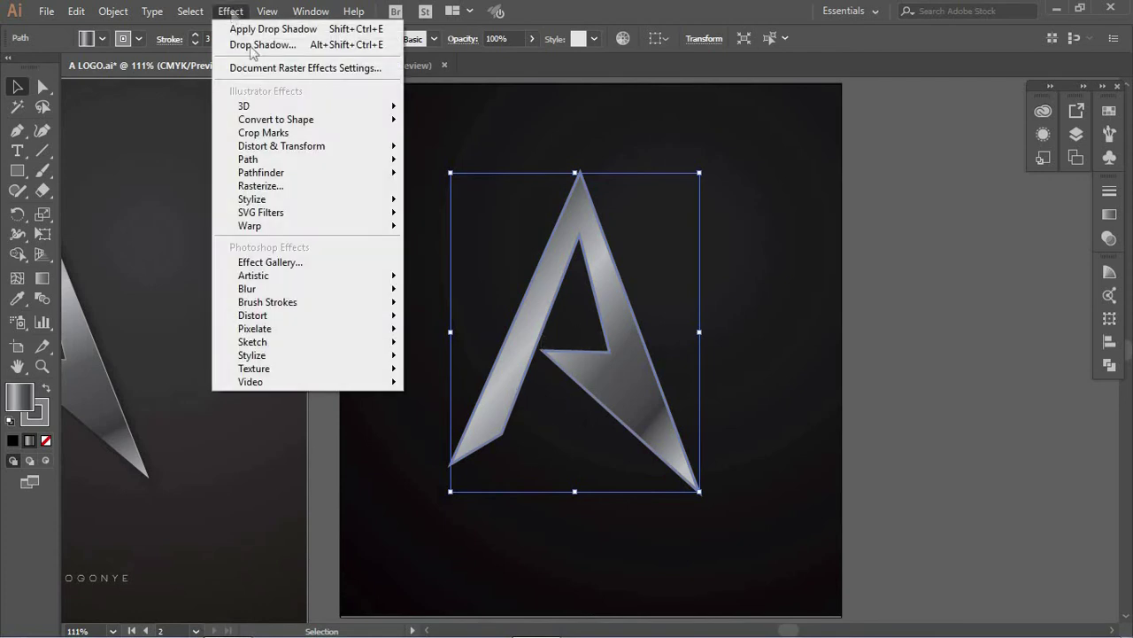
mouse_move(286, 200)
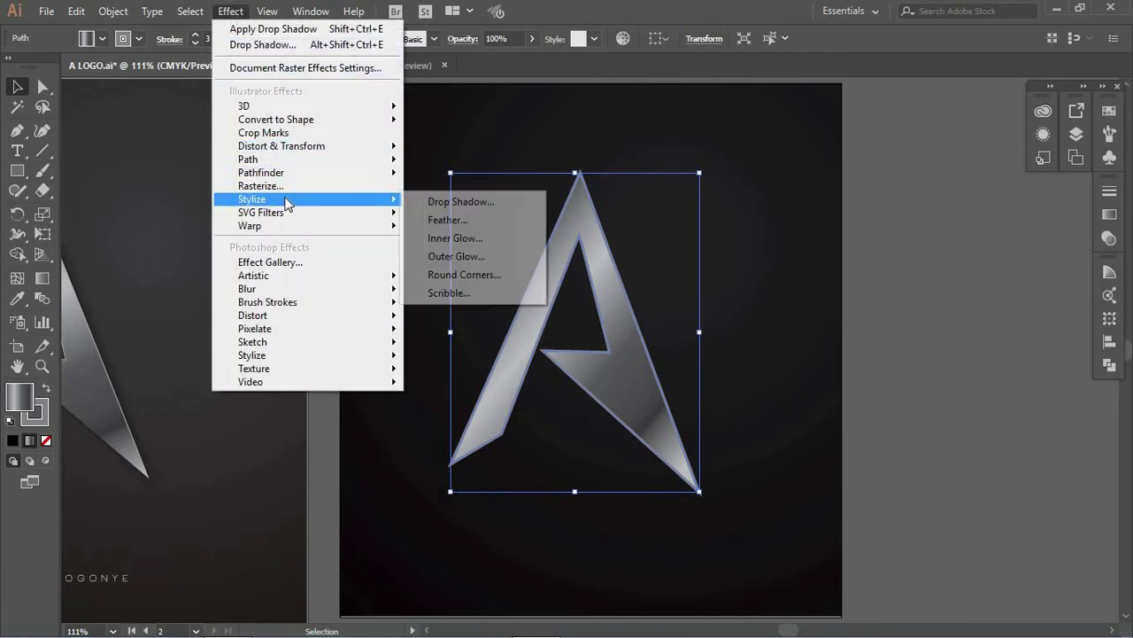
left_click(442, 208)
left_click_drag(511, 208, 265, 143)
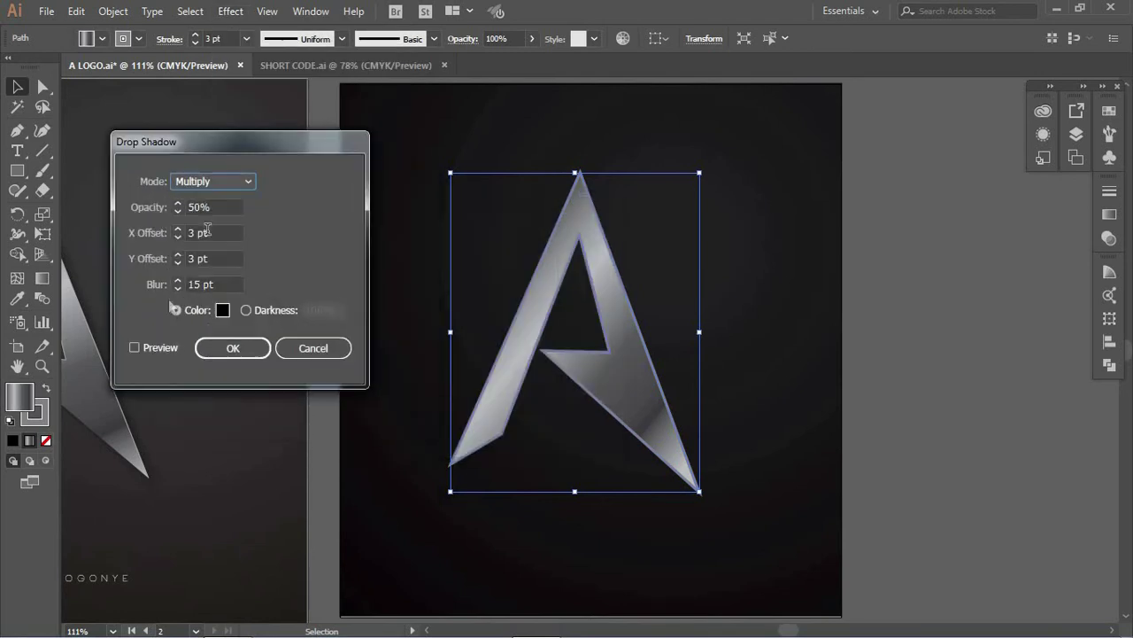
left_click(136, 347)
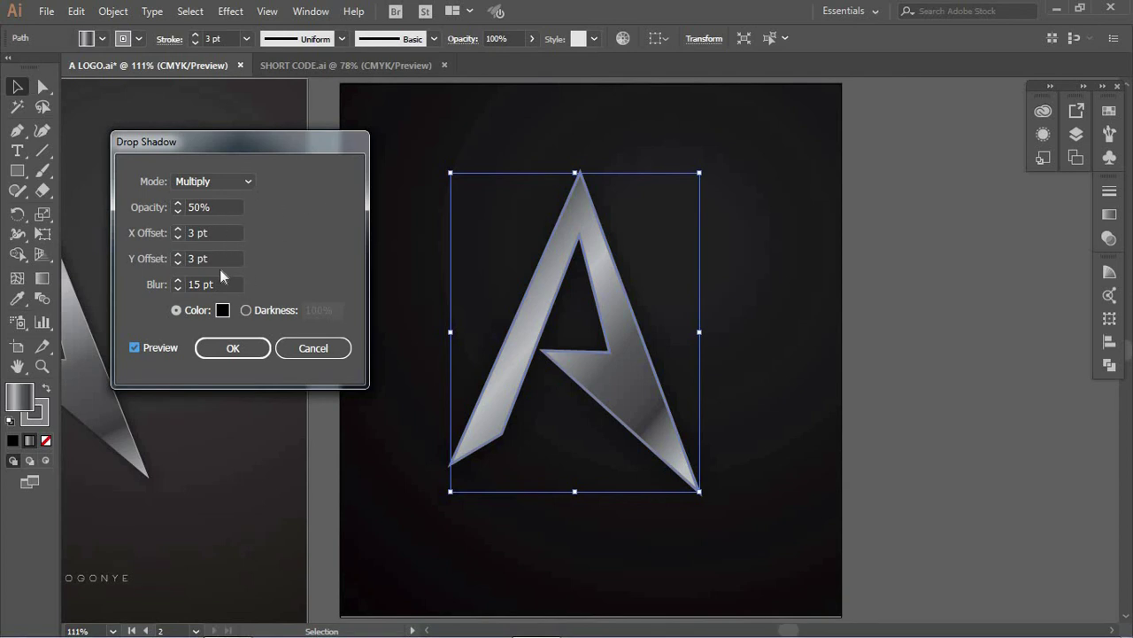
left_click(232, 347)
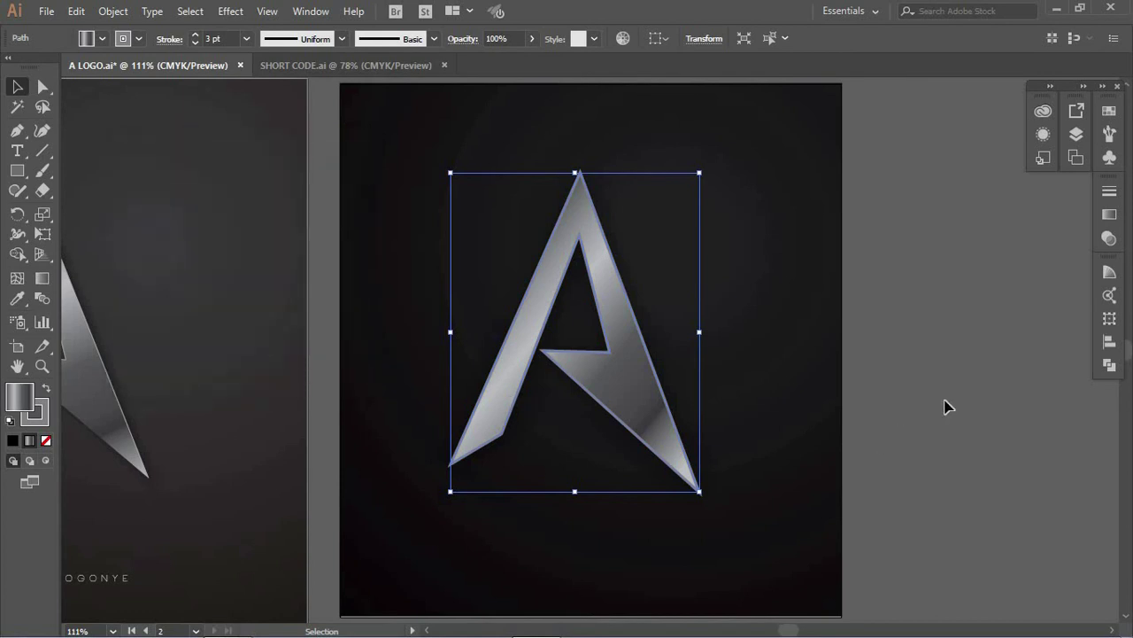